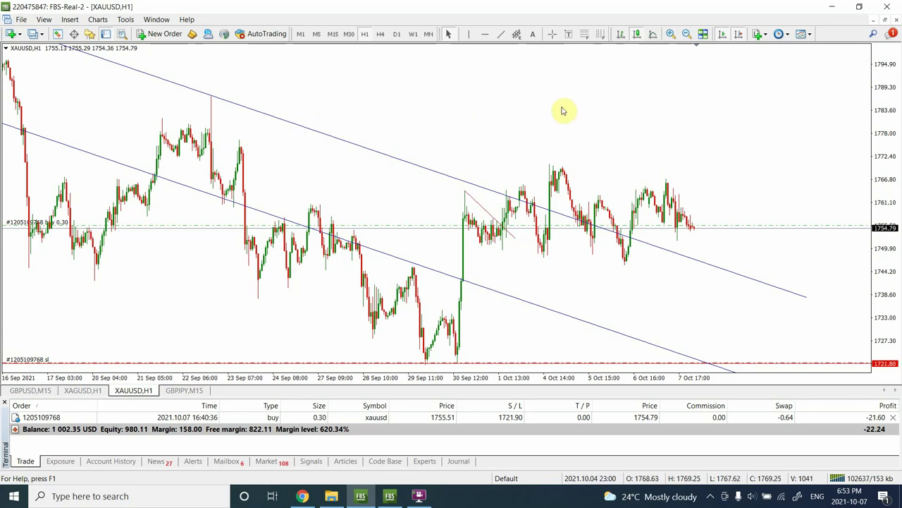
Step: On the XAUUSD M15 chart, draw three connected trendlines from the 4 Oct high through the 6 Oct low and 7 Oct high to the 7 Oct low
click(348, 34)
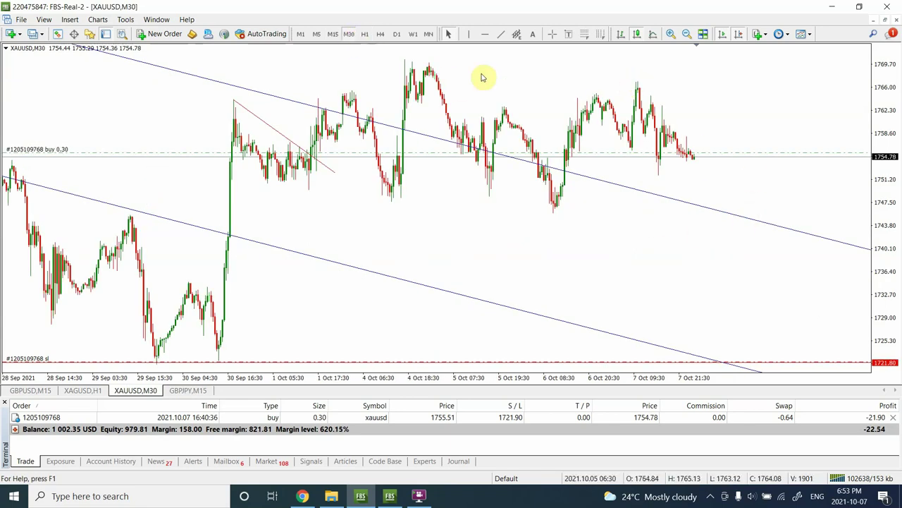
mouse_move(596, 99)
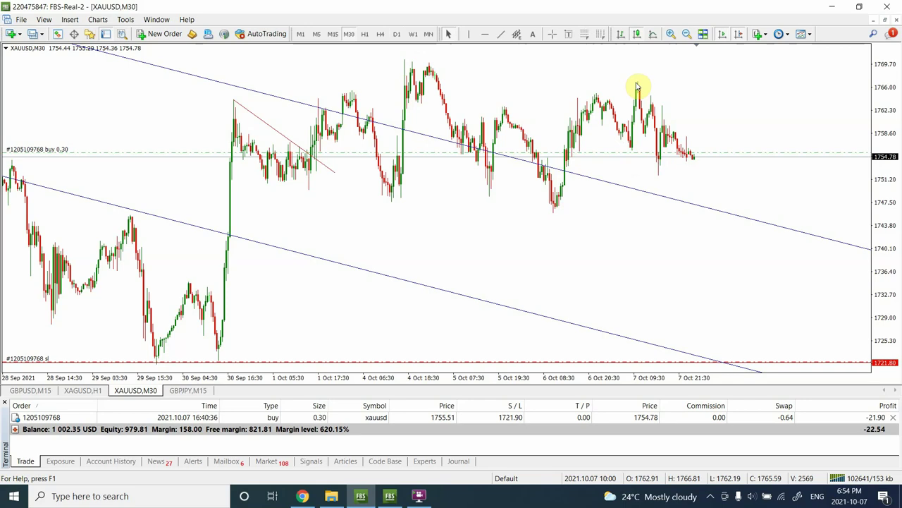
click(332, 35)
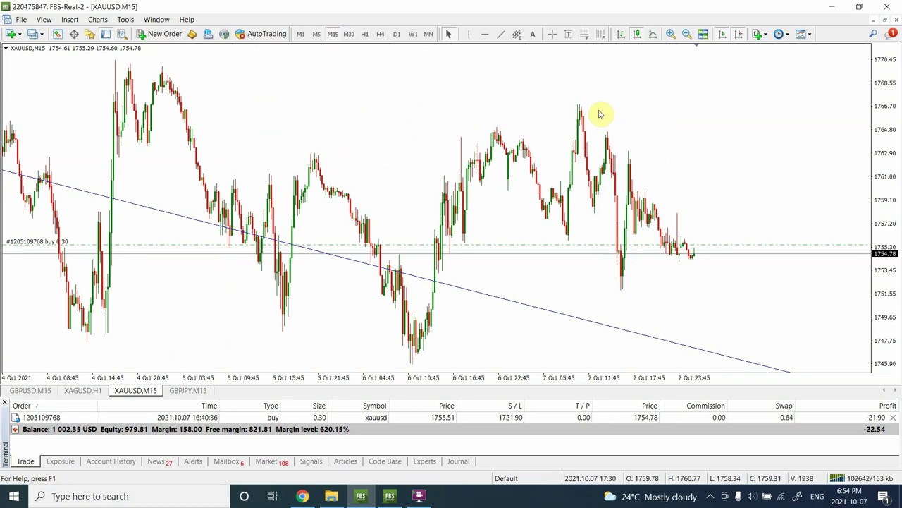
click(500, 34)
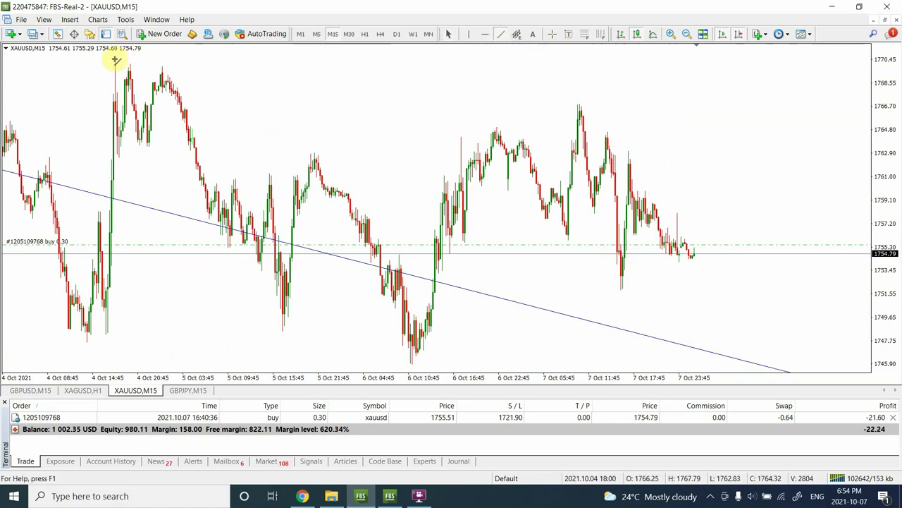
mouse_move(115, 61)
mouse_down()
mouse_move(398, 283)
mouse_move(412, 360)
mouse_up()
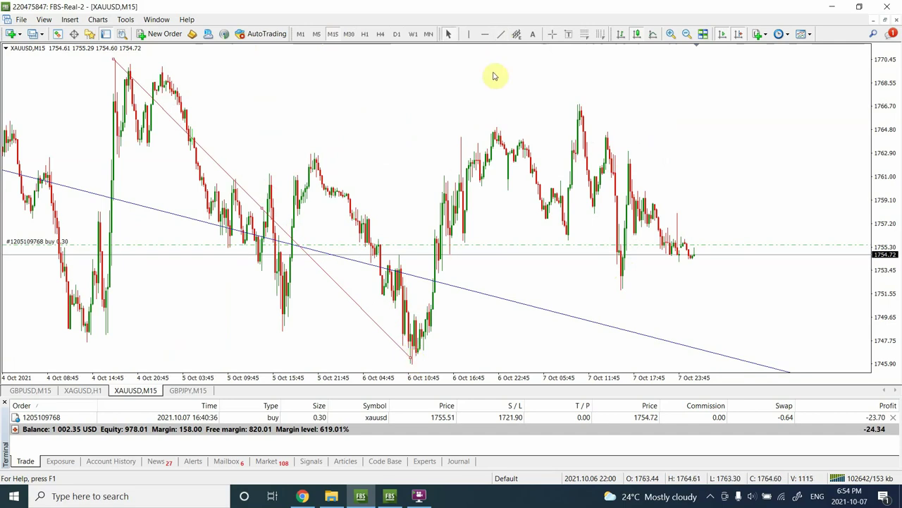
click(501, 36)
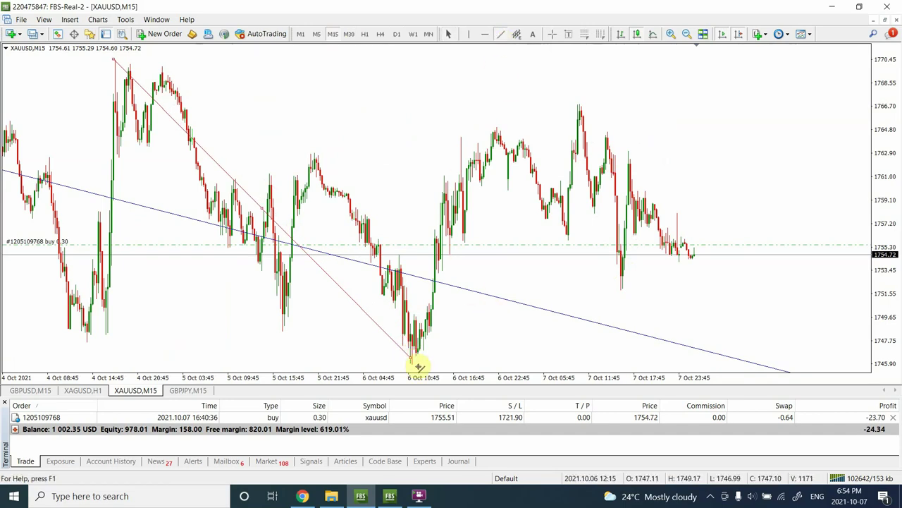
drag(412, 359, 577, 111)
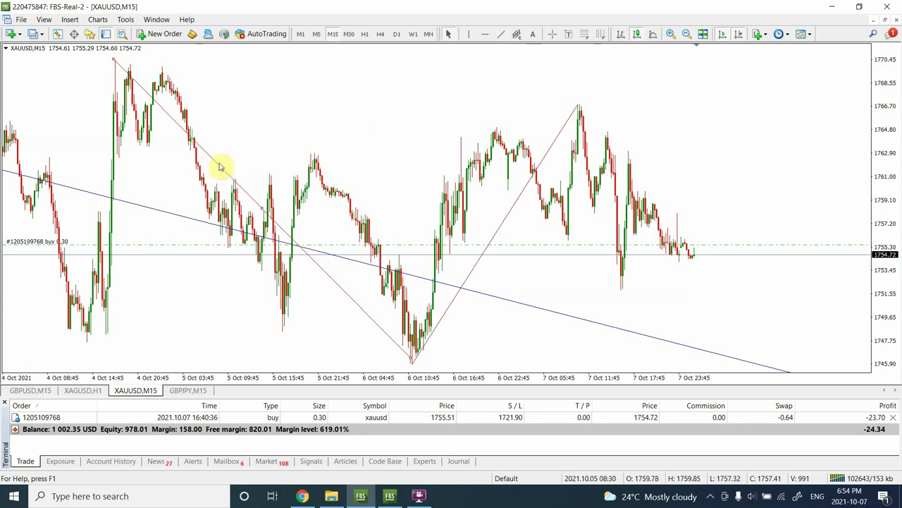
click(501, 34)
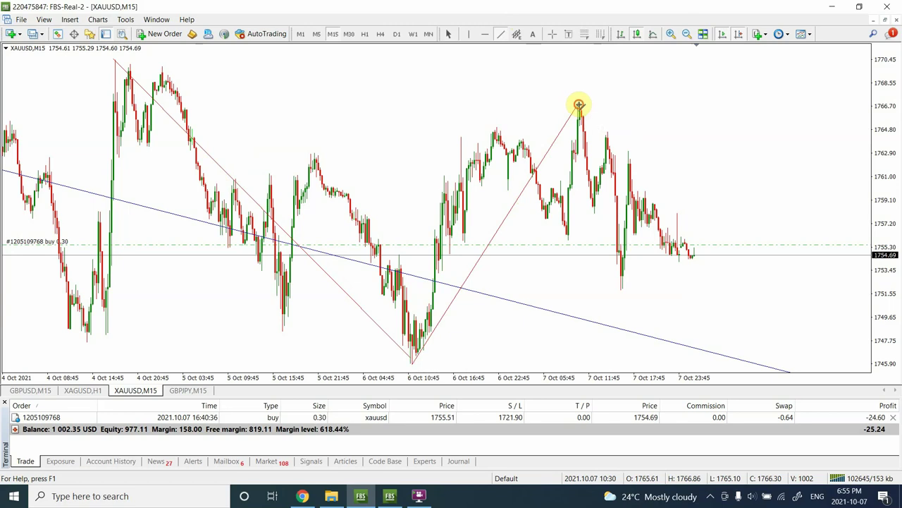
mouse_move(580, 105)
mouse_down()
mouse_move(591, 198)
mouse_move(622, 285)
mouse_up()
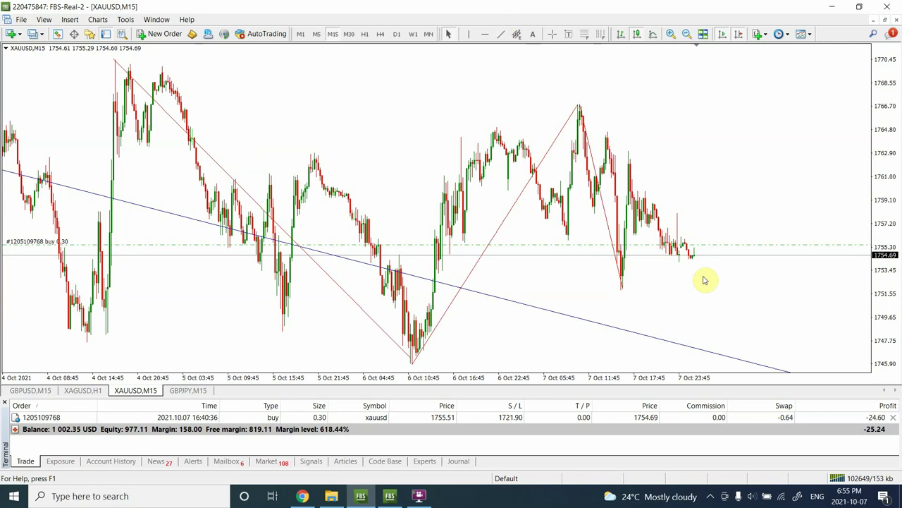
Step: Place a horizontal line at 1747.12, just above the 6 Oct swing low on the XAUUSD chart
click(688, 34)
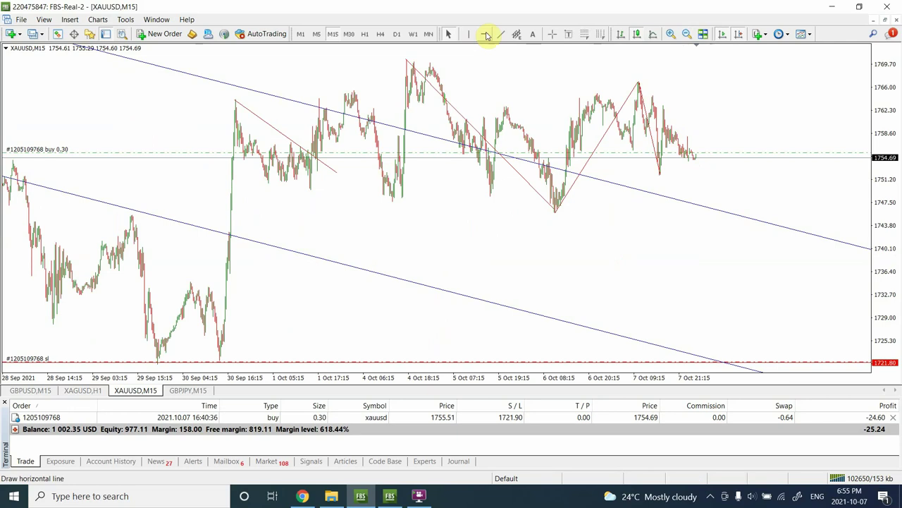
click(487, 35)
drag(552, 209, 555, 205)
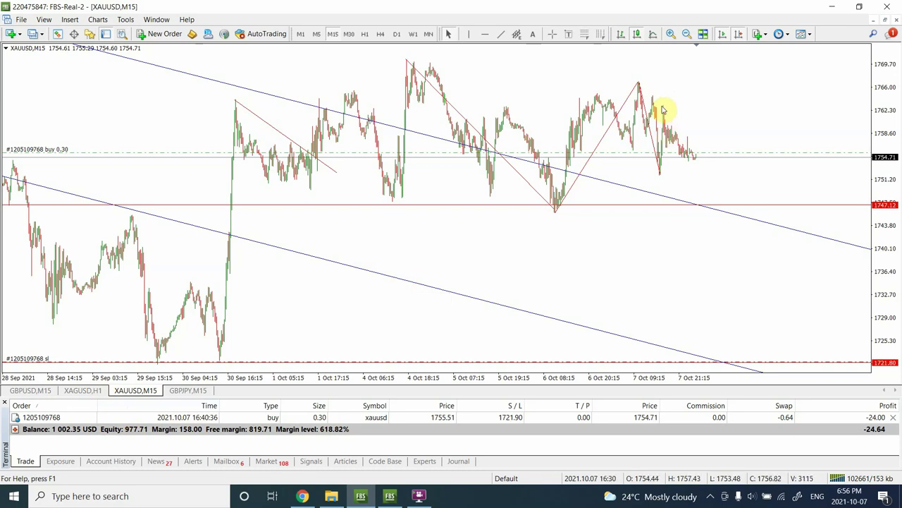
Step: On the M30 chart, delete the red trendlines except the last falling one, and stretch that one from the 4 Oct high to below the 7 Oct low
click(349, 34)
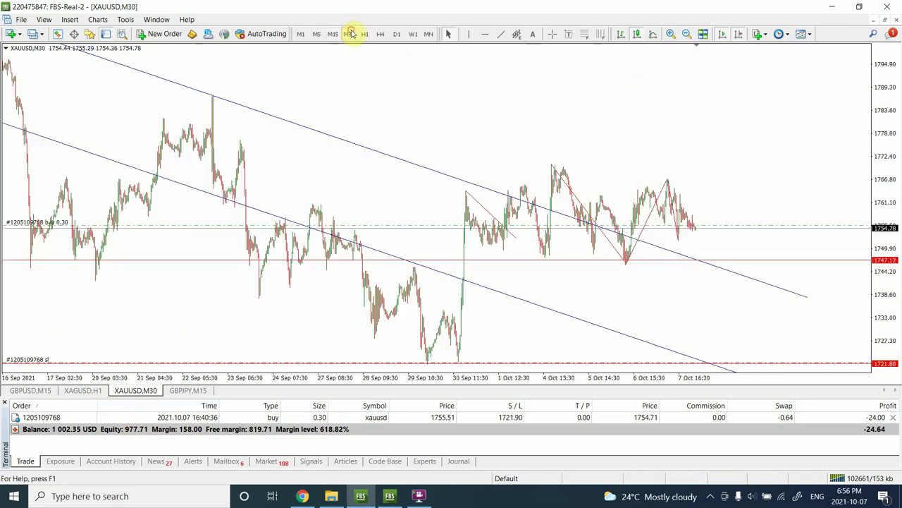
double_click(499, 225)
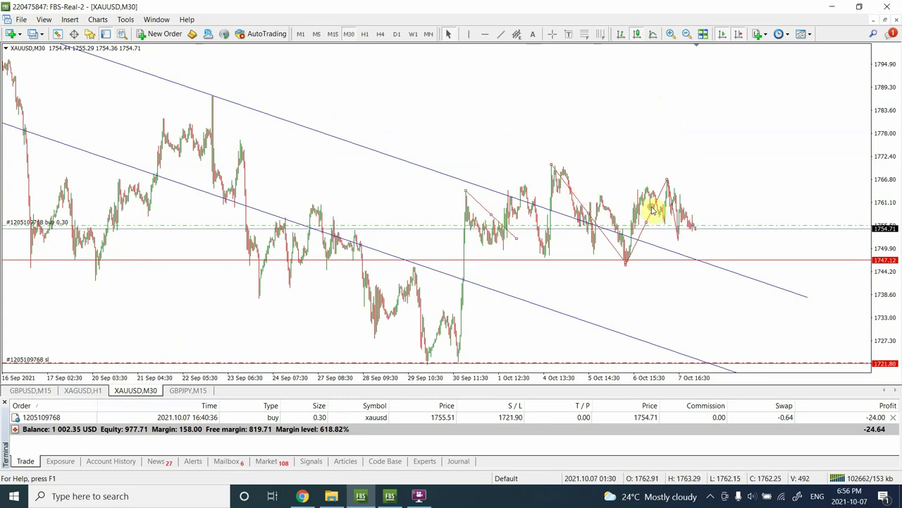
key(Delete)
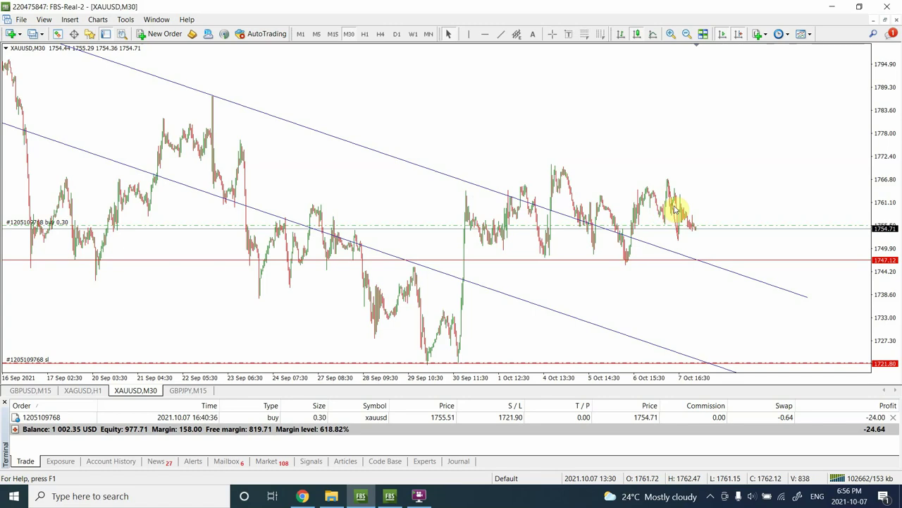
drag(668, 179, 551, 167)
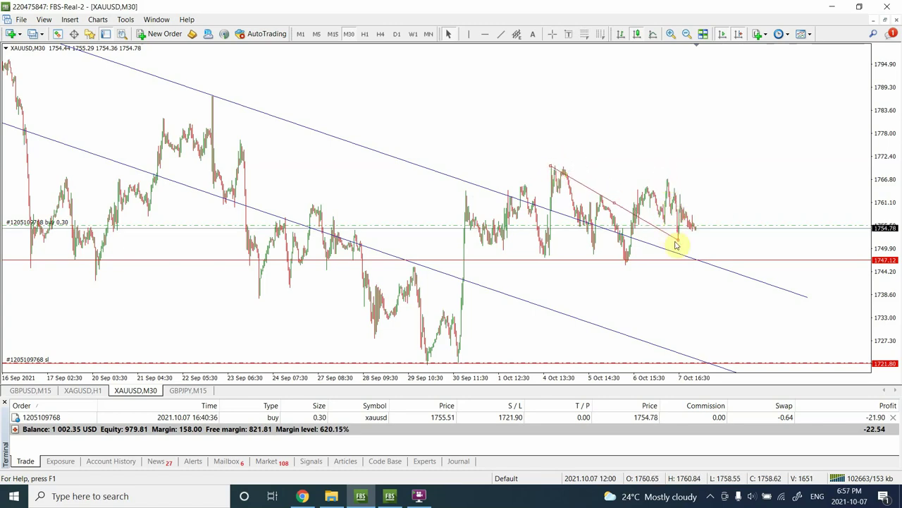
mouse_move(678, 244)
mouse_down()
mouse_move(682, 250)
mouse_move(678, 243)
mouse_up()
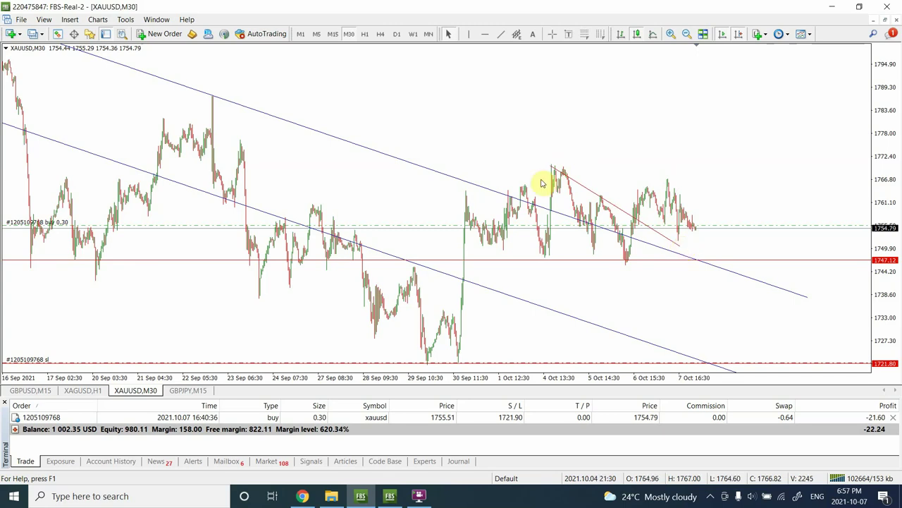
Step: Draw a trendline and a Fibonacci retracement between the 29 Sep low and the 4 Oct high, and delete the falling trendline
click(501, 35)
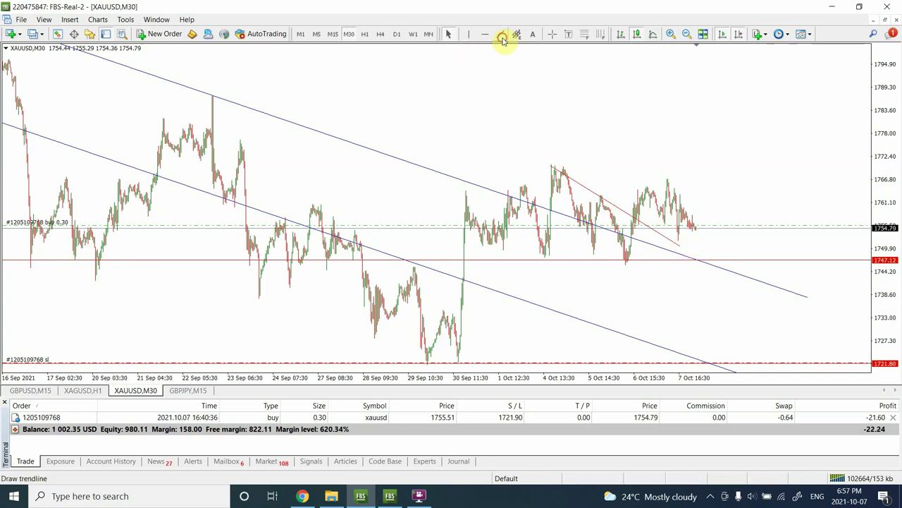
mouse_move(551, 162)
mouse_down()
mouse_move(463, 342)
mouse_move(428, 365)
mouse_up()
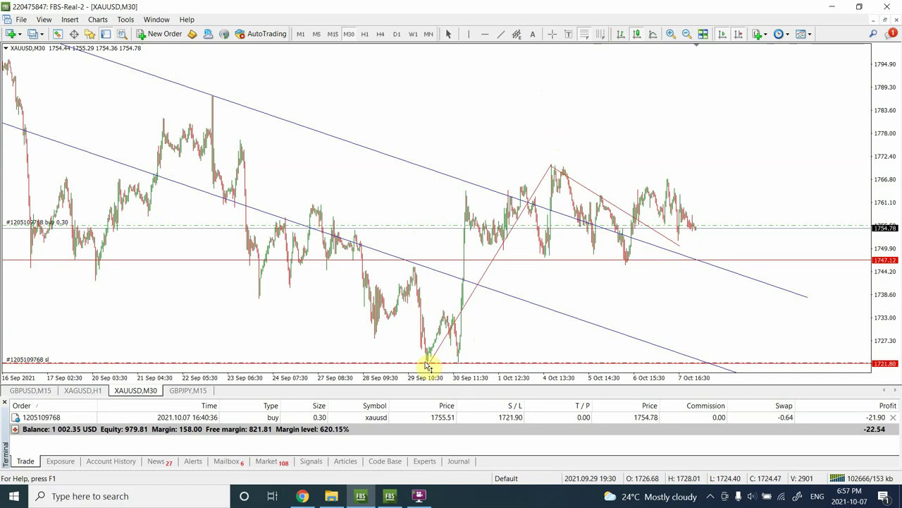
mouse_move(427, 366)
mouse_down()
mouse_move(606, 182)
mouse_move(580, 169)
mouse_move(583, 155)
mouse_move(583, 169)
mouse_up()
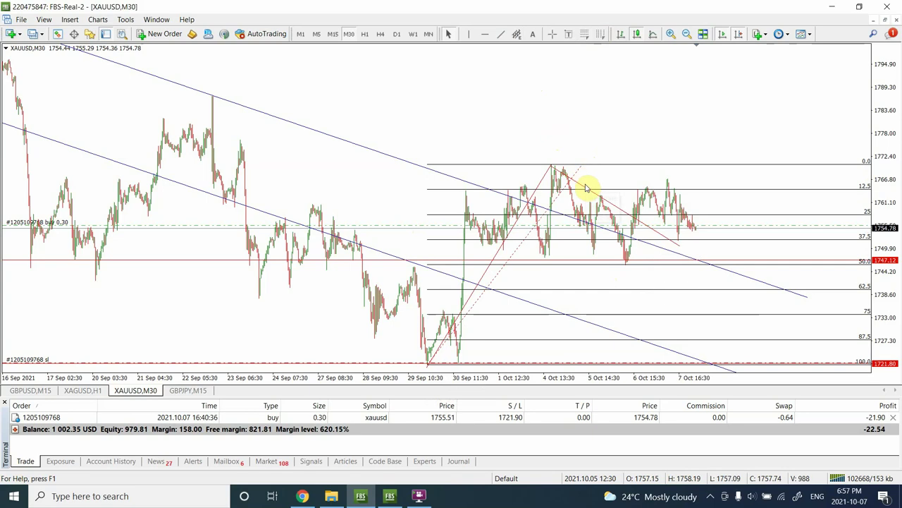
key(Delete)
Step: Examine recent XAUUSD price action against the Fibonacci levels on the M15, M5 and M30 timeframes
click(332, 34)
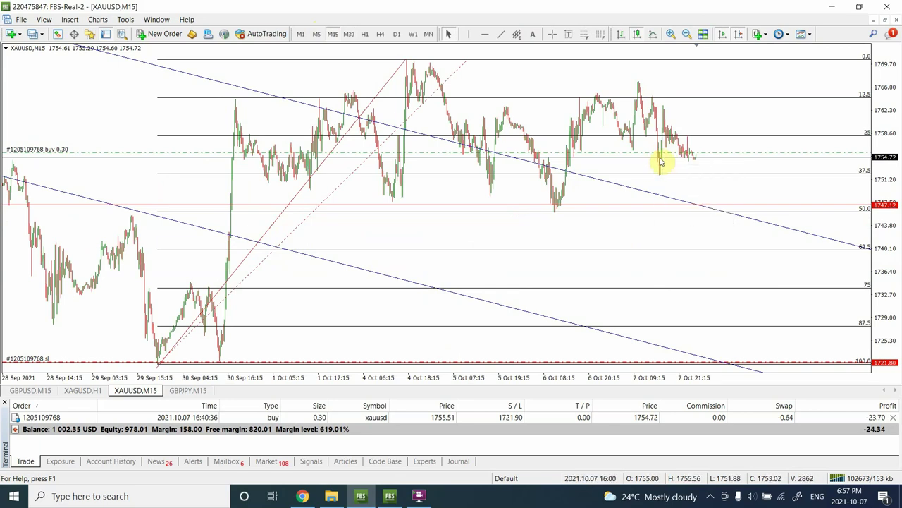
click(317, 35)
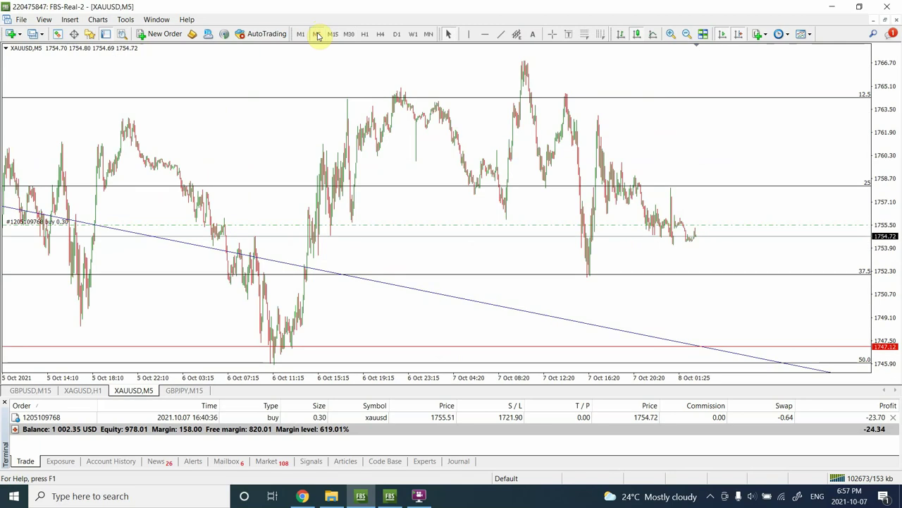
click(672, 33)
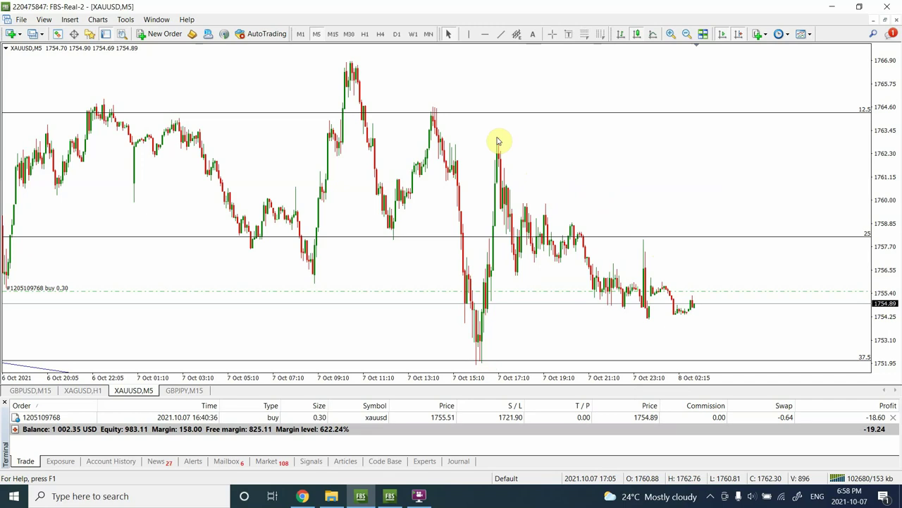
click(333, 34)
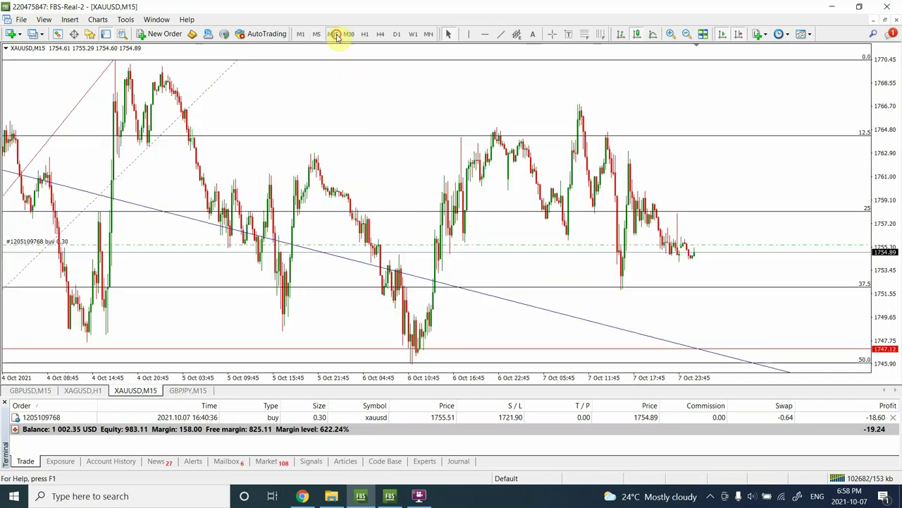
click(349, 35)
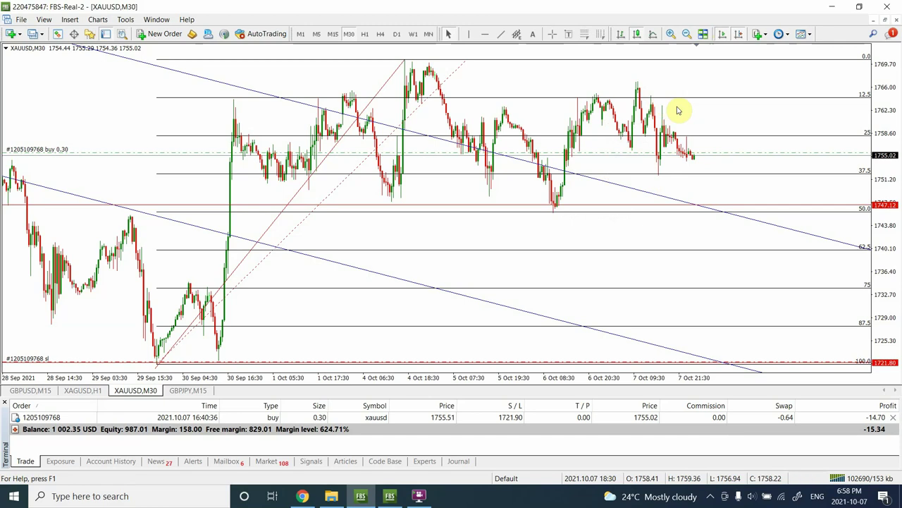
mouse_move(654, 121)
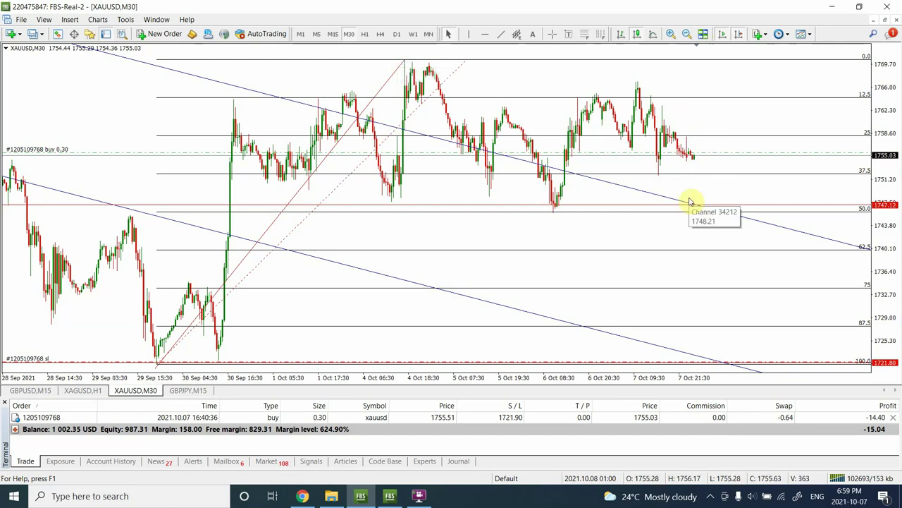
Step: Move the 1747.12 horizontal line down to the August low at 1687.16 on the H4 chart and check it on H1
click(684, 36)
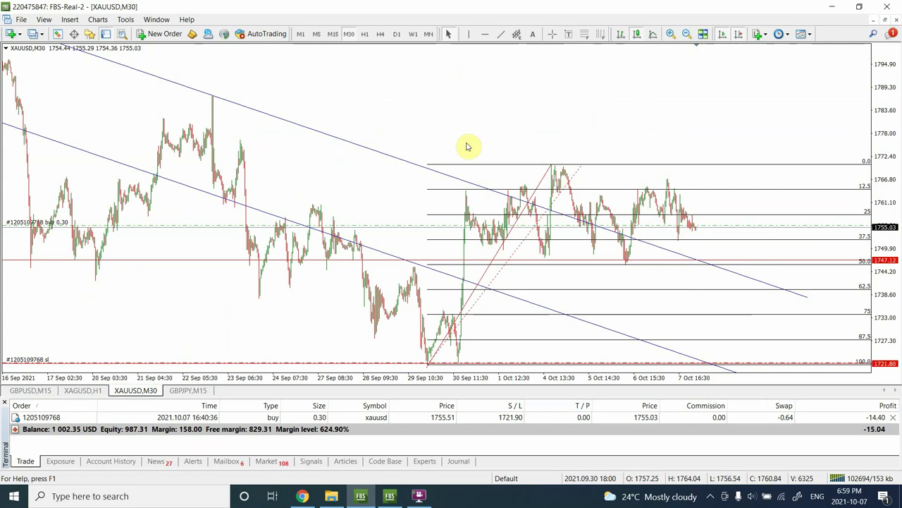
click(365, 34)
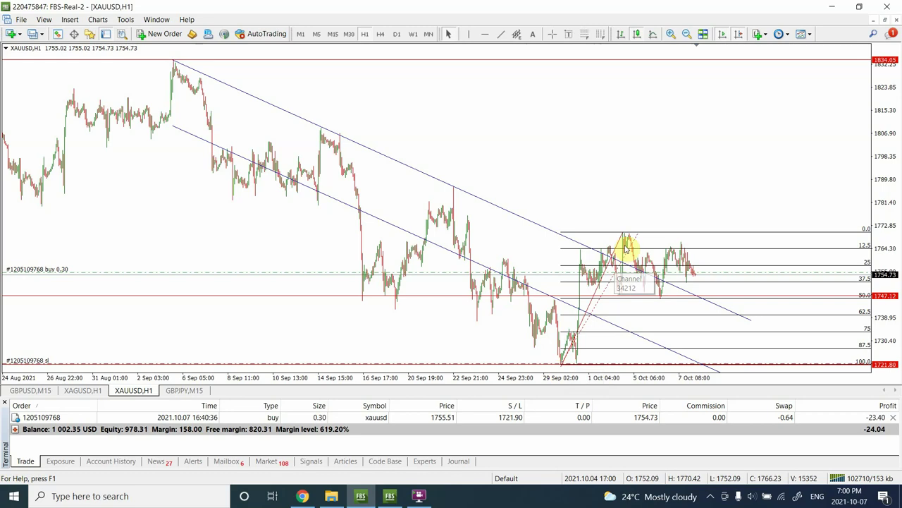
click(687, 36)
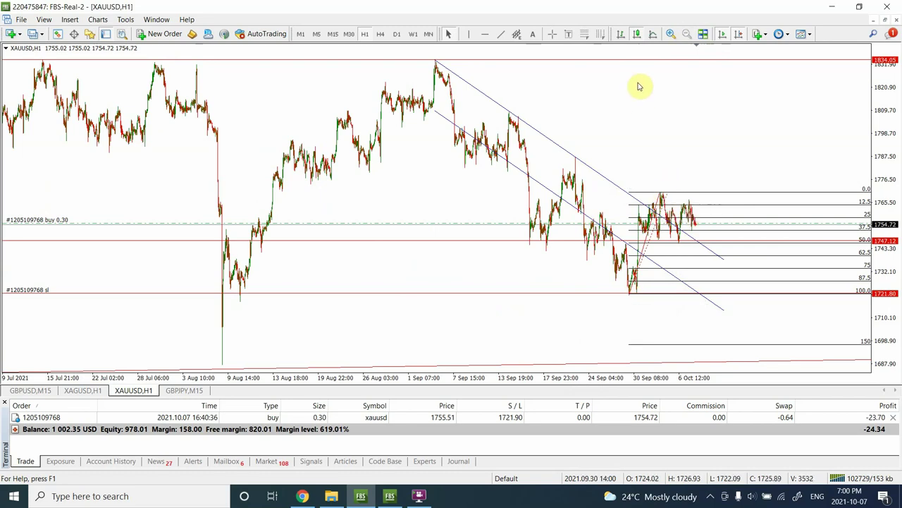
click(380, 33)
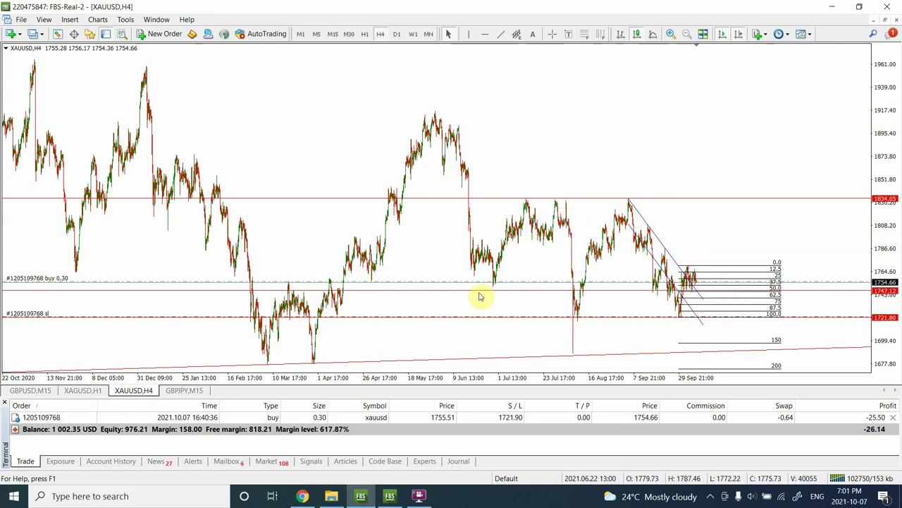
drag(479, 292, 477, 357)
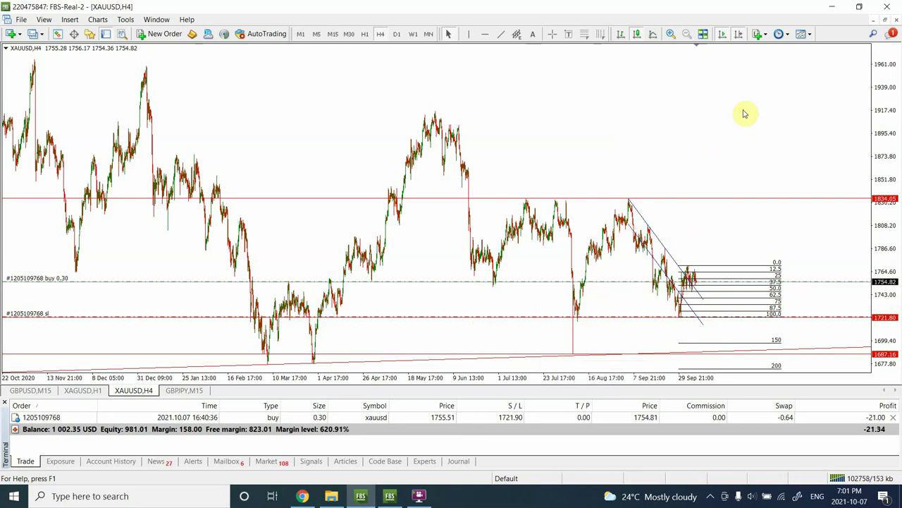
click(365, 33)
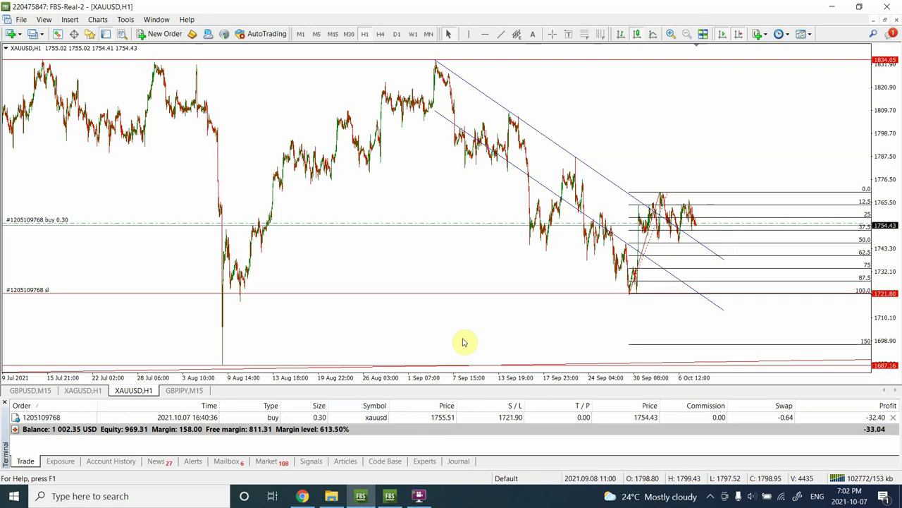
Step: On the XAGUSD daily chart, draw a steep rising trendline from the current price area near 22 to about 29.5
click(83, 392)
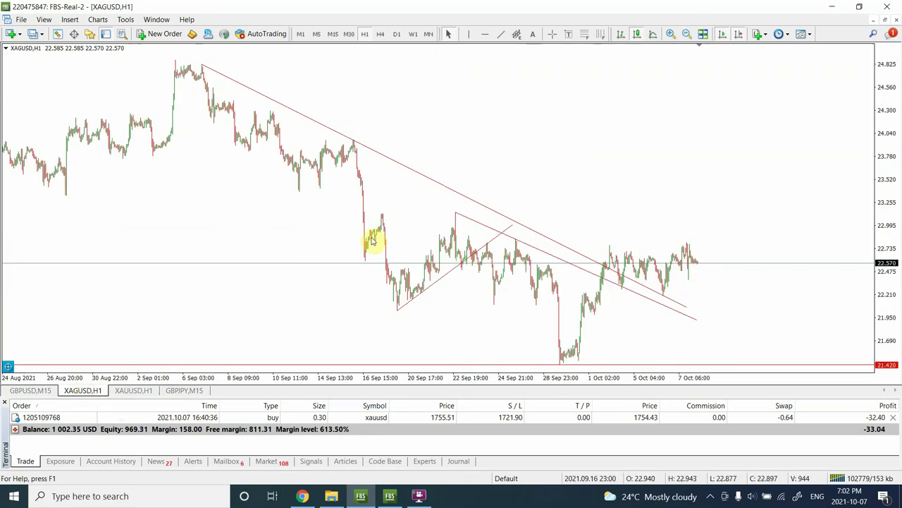
click(379, 34)
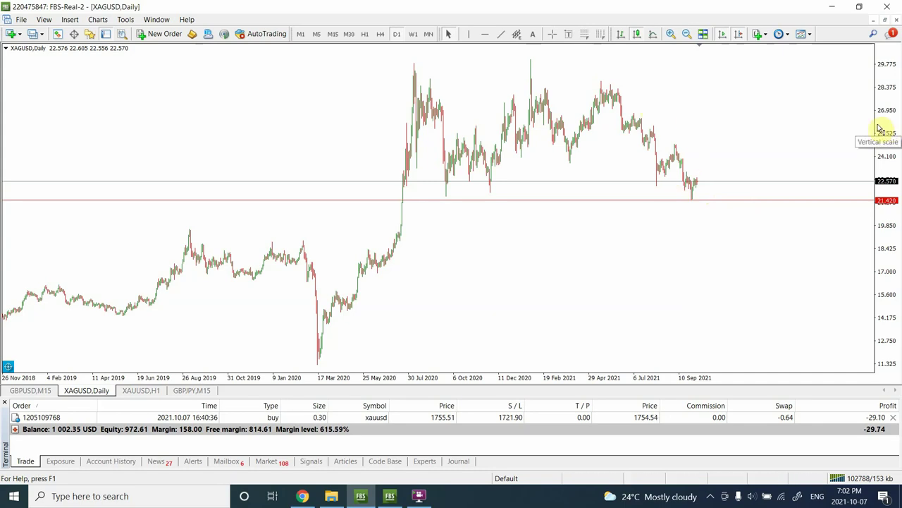
click(500, 34)
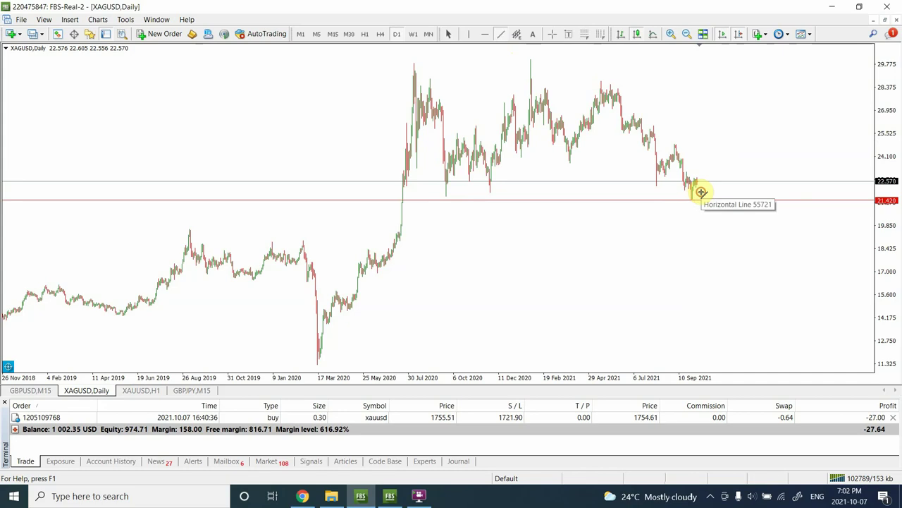
drag(702, 191, 737, 70)
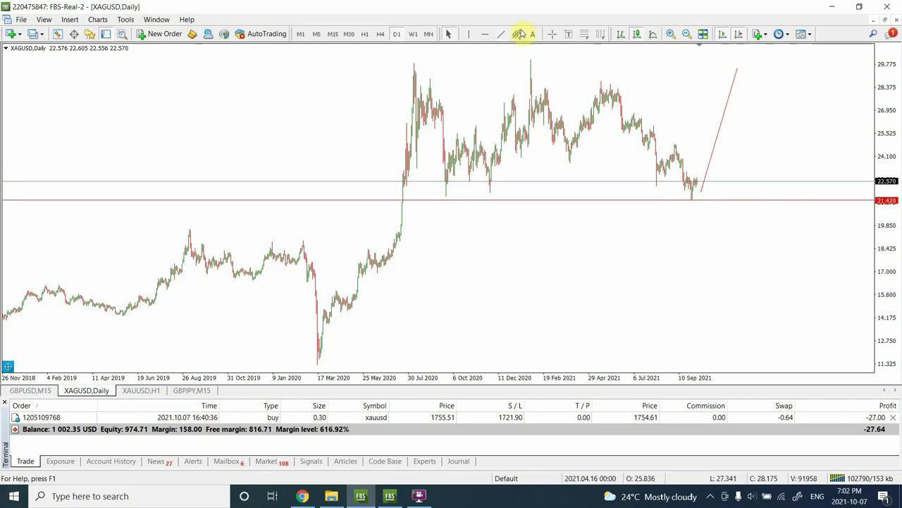
Step: Place a horizontal line at 21.677 at the September 2020 low on the XAGUSD daily chart and check it on H4 and H1
click(485, 36)
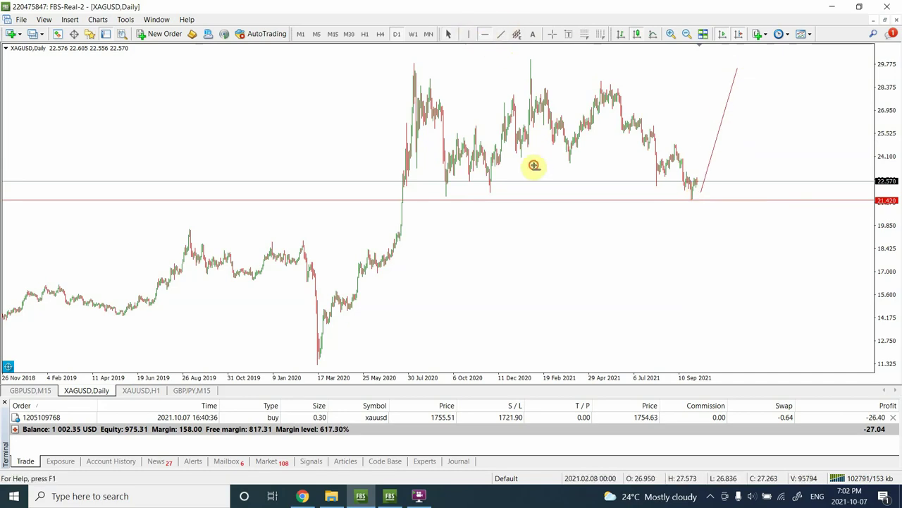
drag(532, 173, 533, 197)
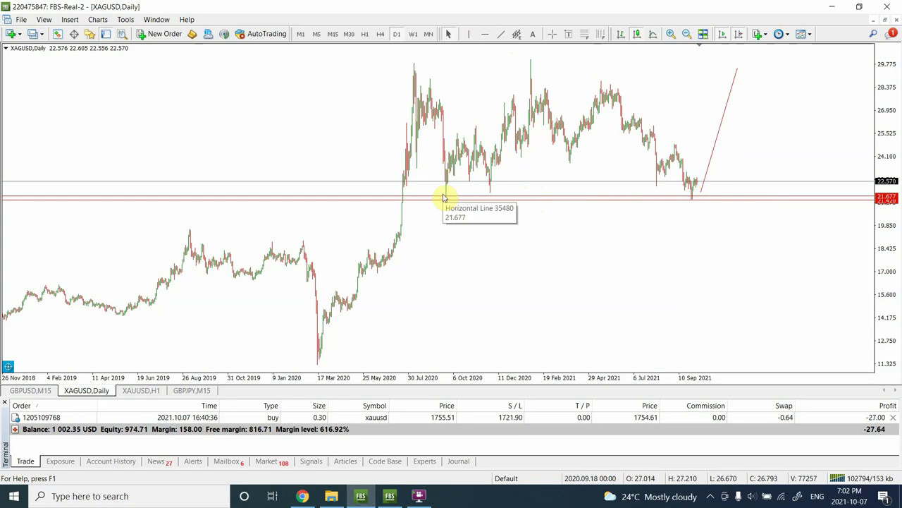
click(380, 33)
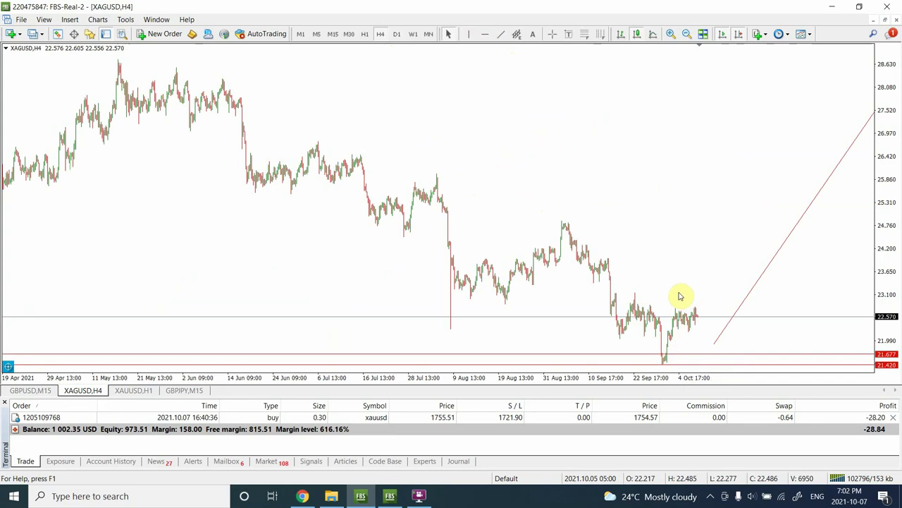
click(365, 34)
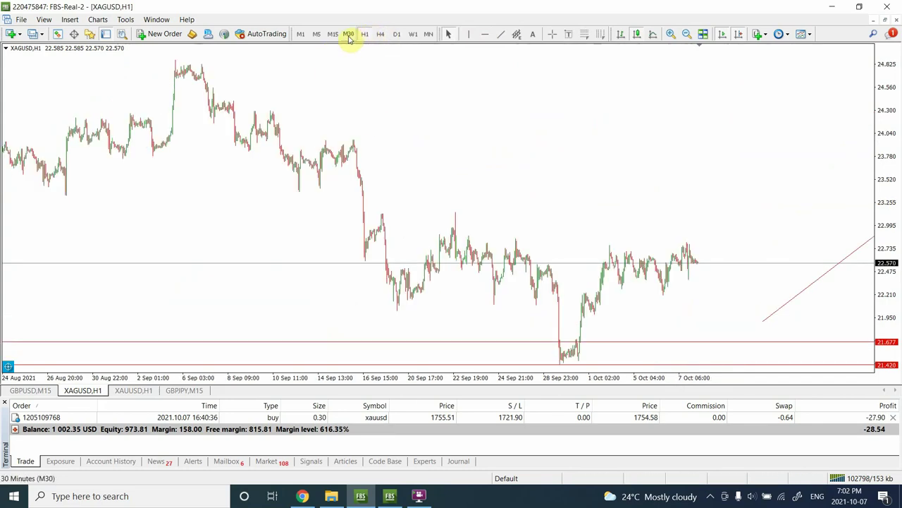
Step: On the XAGUSD M30 chart, place a horizontal line at 22.204 at the 6 October low
click(349, 35)
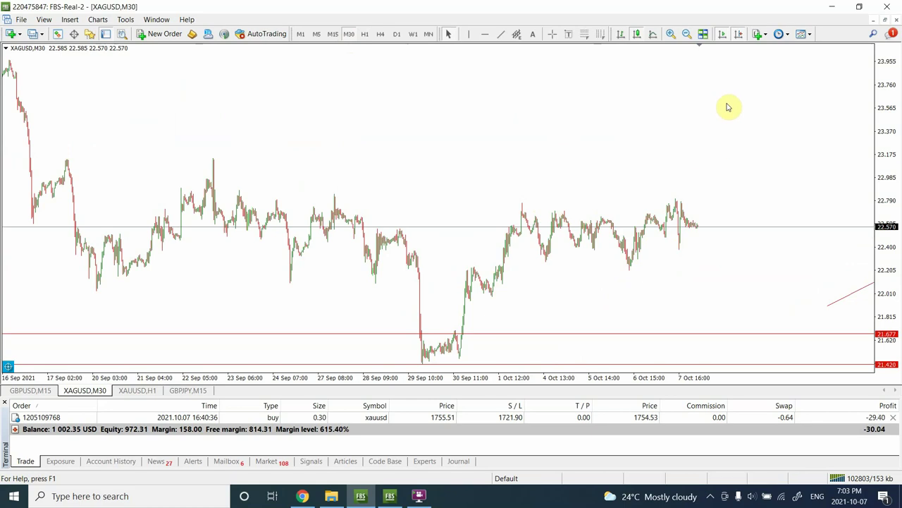
click(486, 34)
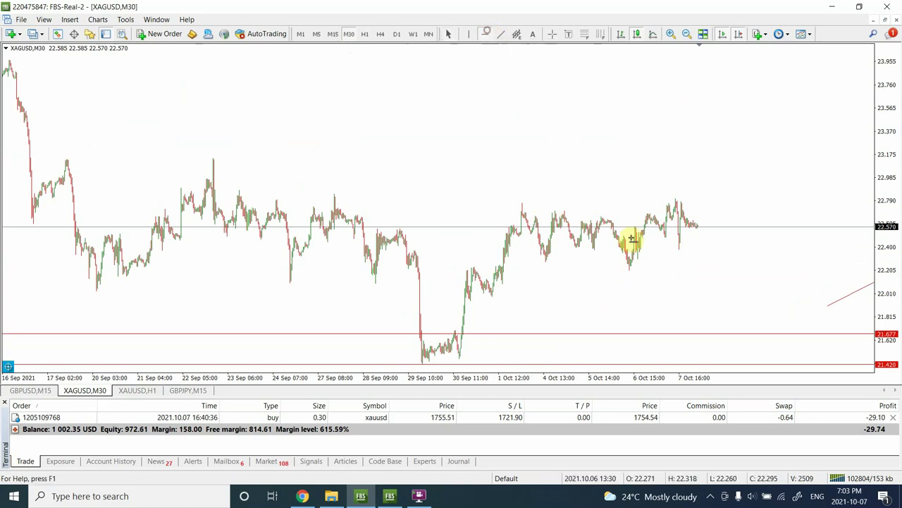
click(610, 270)
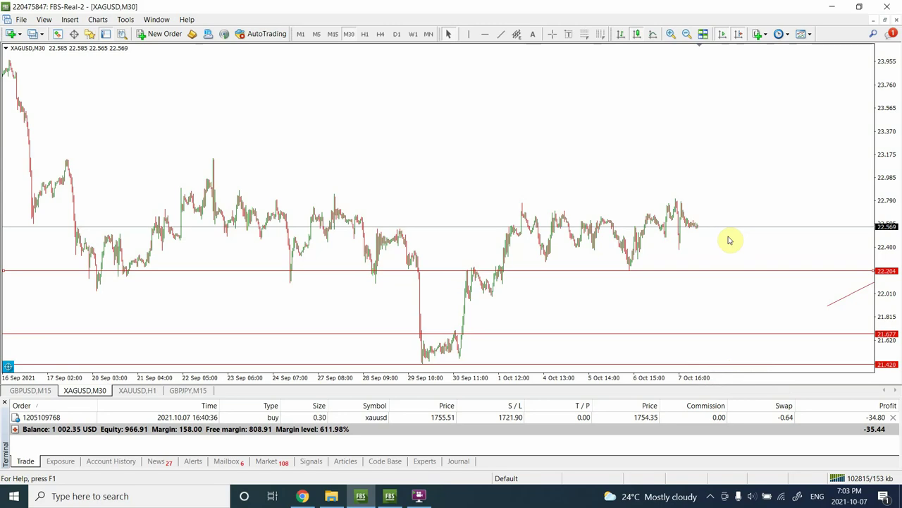
Step: Draw a Fibonacci retracement on XAGUSD M30 from the 29 September low near 21.43 up to about 22.78
mouse_move(697, 231)
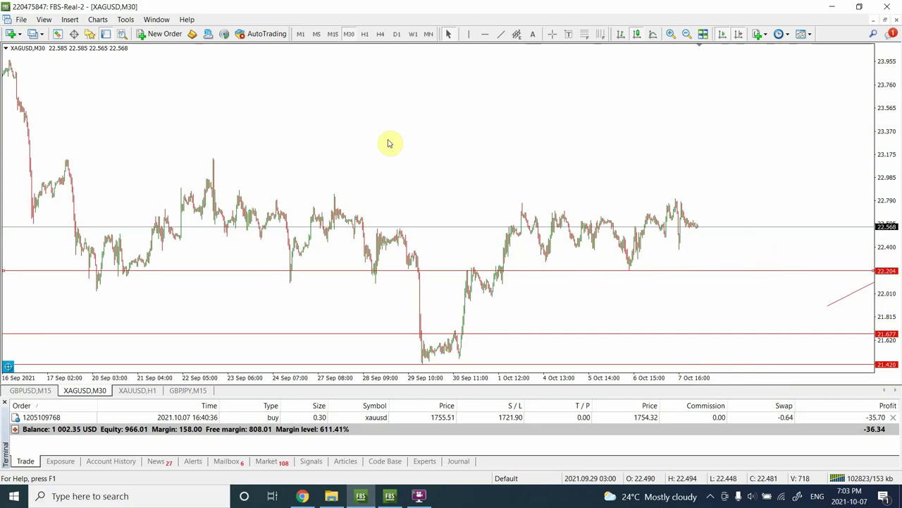
click(585, 34)
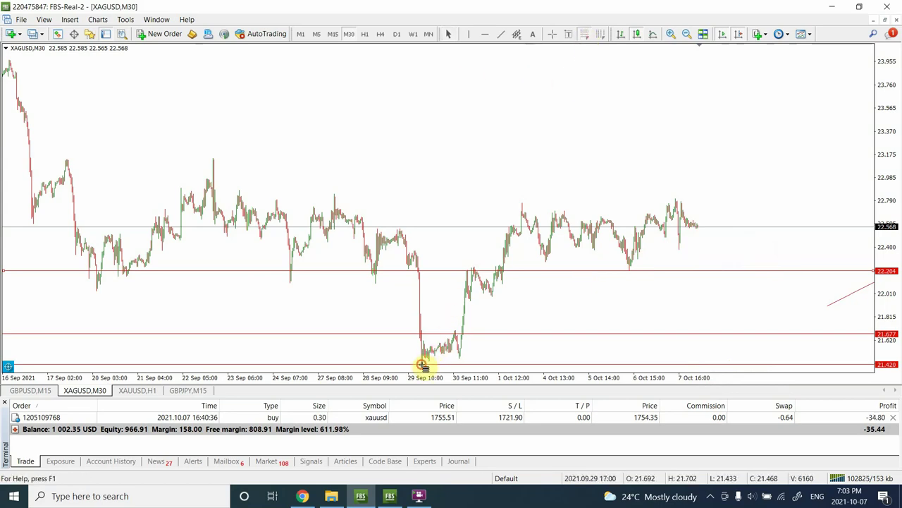
mouse_move(422, 365)
mouse_down()
mouse_move(520, 218)
mouse_move(479, 204)
mouse_up()
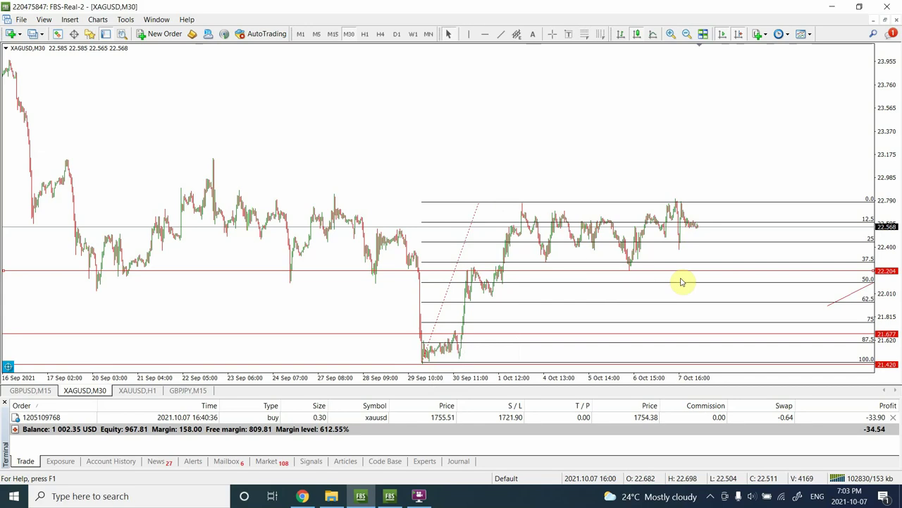
Step: Delete the 22.204 and 21.677 horizontal lines from the XAGUSD chart
click(655, 272)
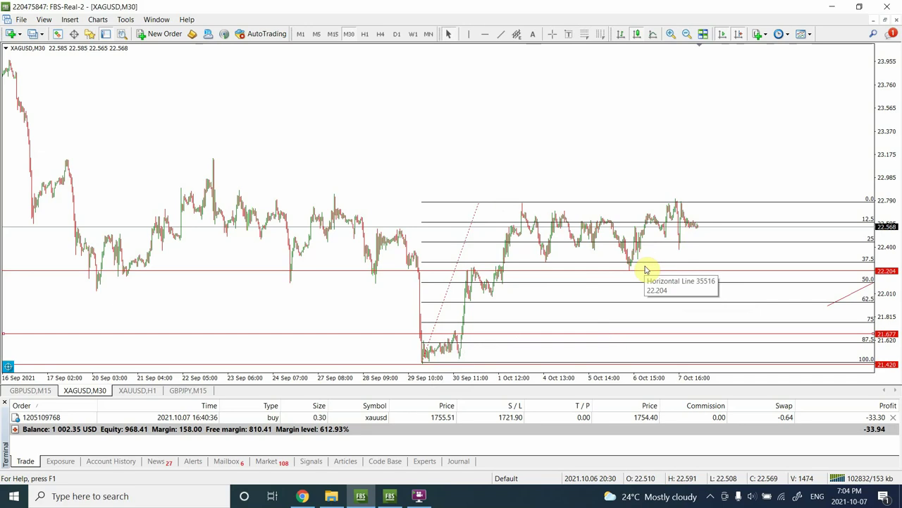
key(Delete)
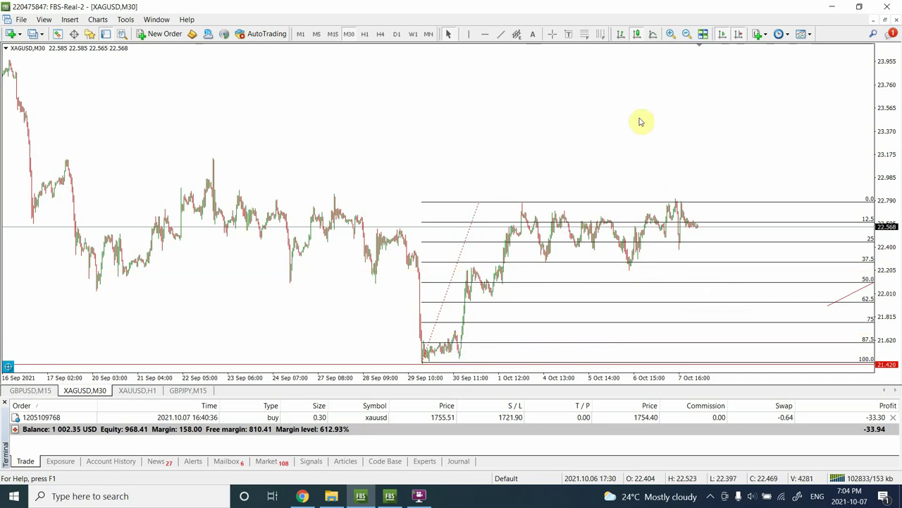
Step: On the XAGUSD M15 chart, draw a steep falling trendline from the current price down to the 50.0 Fibonacci level
click(333, 34)
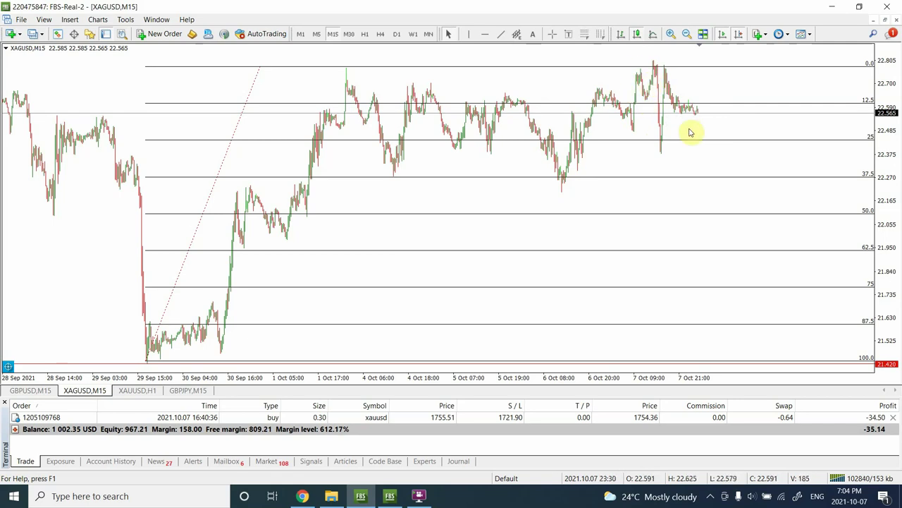
click(501, 34)
drag(699, 114, 709, 210)
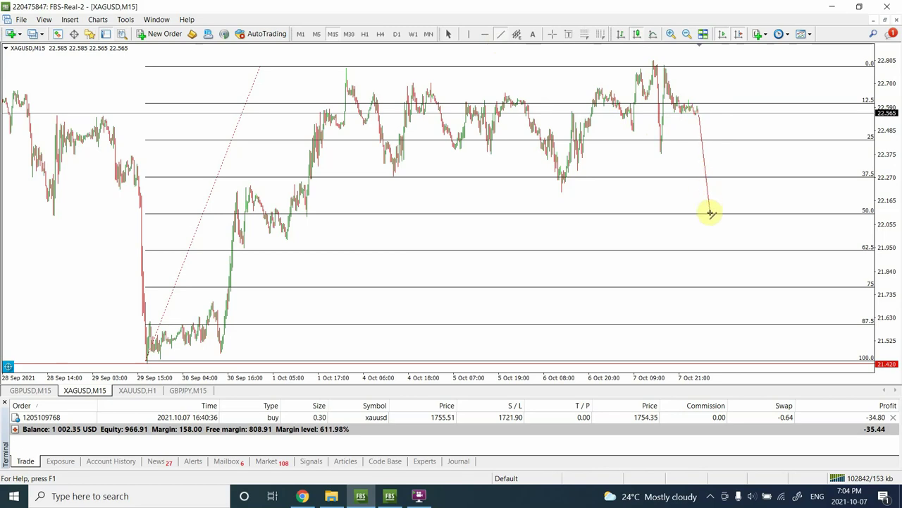
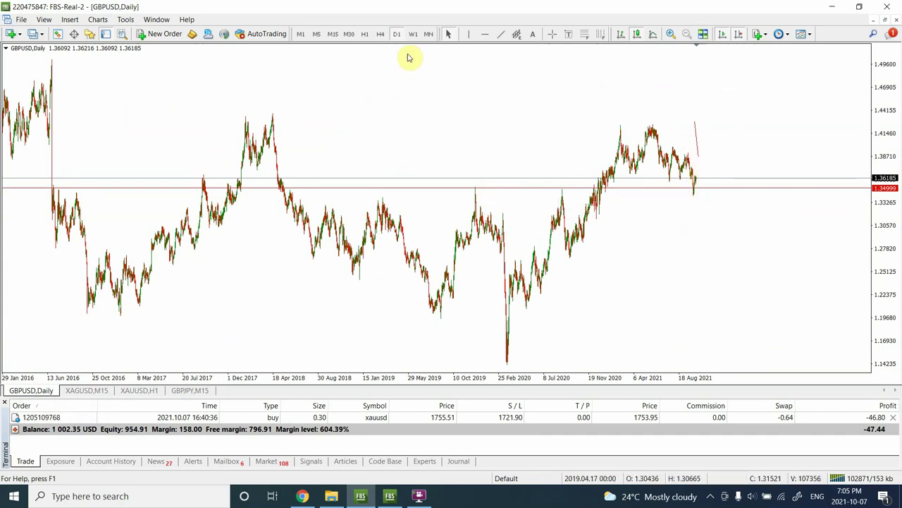
Step: Check GBPUSD on H4, and on M30 draw a short falling trendline from about 1.3630 at the latest candles to about 1.3555
click(379, 37)
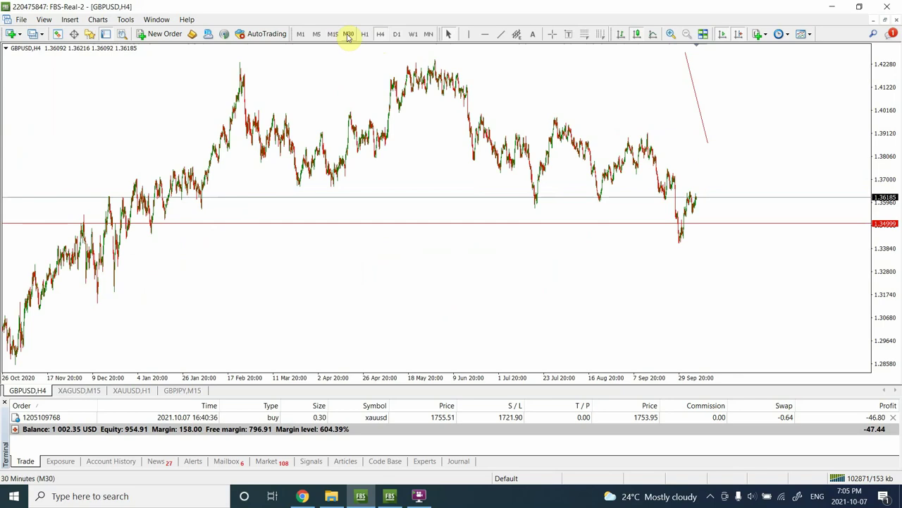
click(348, 35)
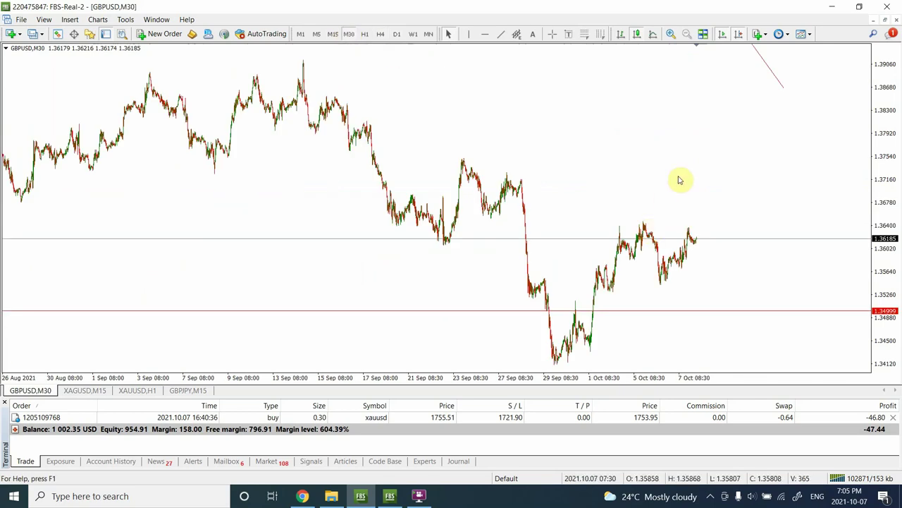
click(505, 35)
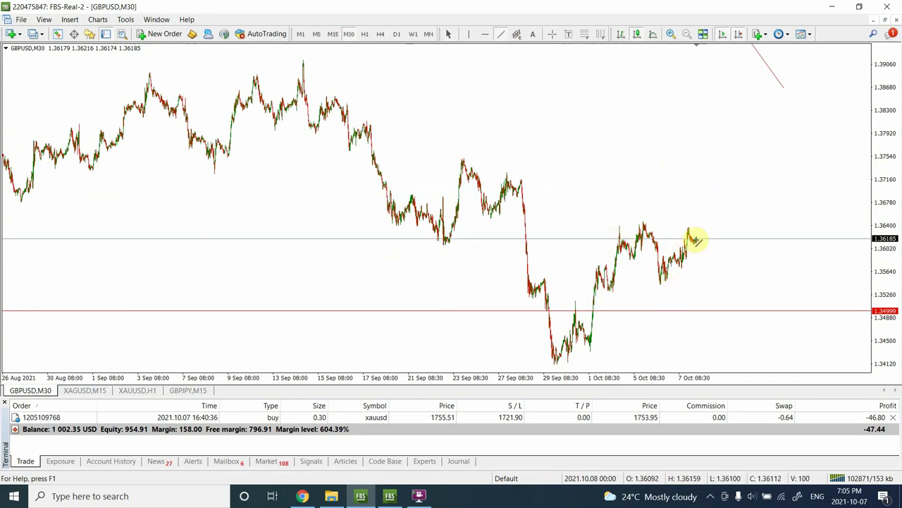
drag(697, 234, 705, 275)
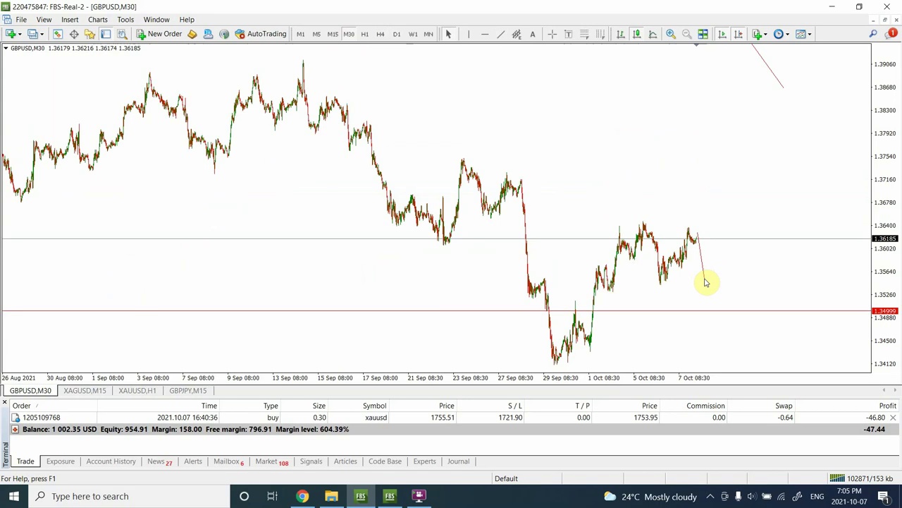
Step: On GBPUSD M30, draw a rising trendline from the late-September low to about 1.3648, and a falling one from its end to about 1.3550
click(502, 34)
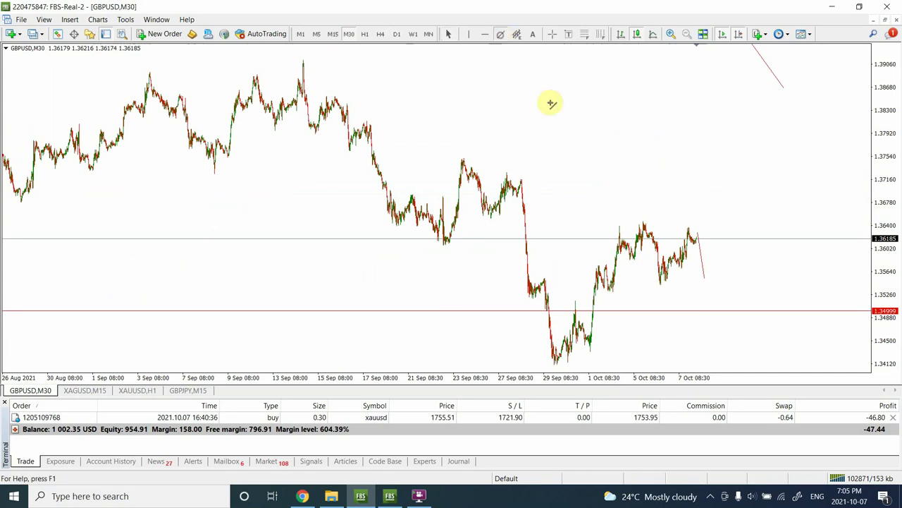
drag(558, 364, 619, 222)
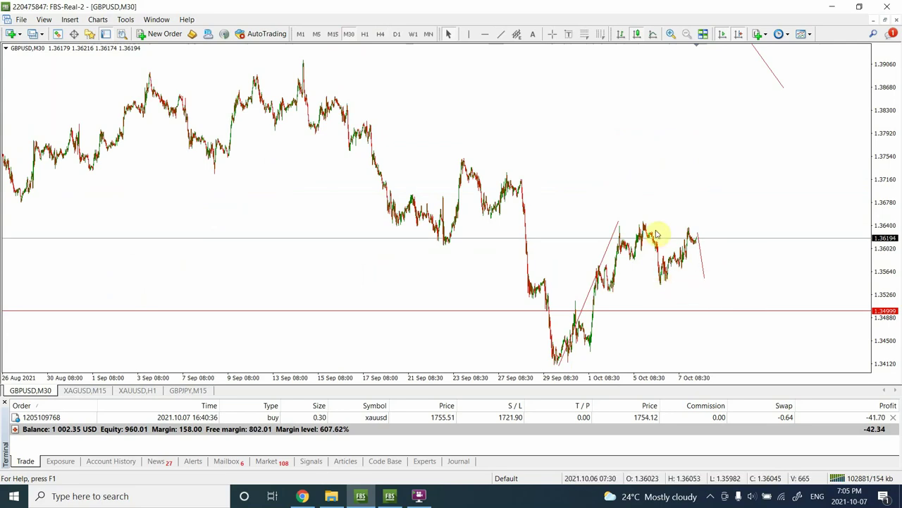
click(501, 33)
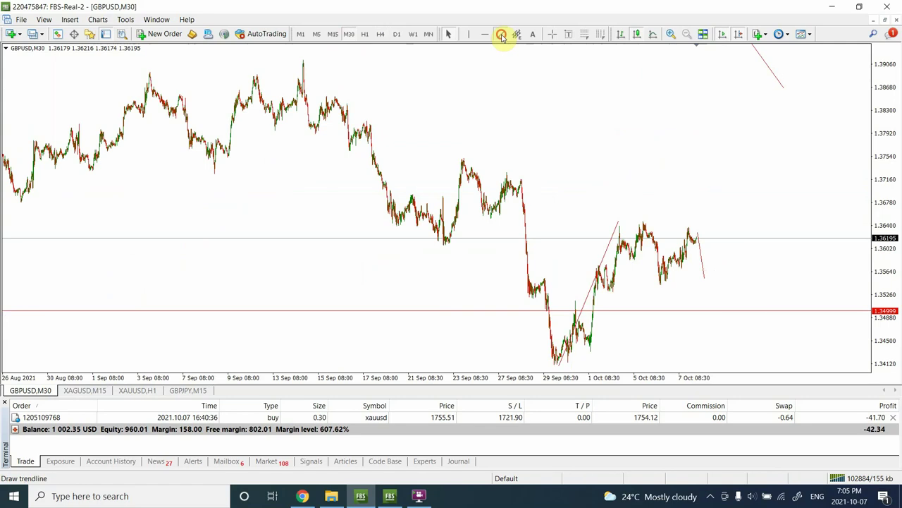
mouse_move(618, 221)
mouse_down()
mouse_move(709, 278)
mouse_move(702, 282)
mouse_up()
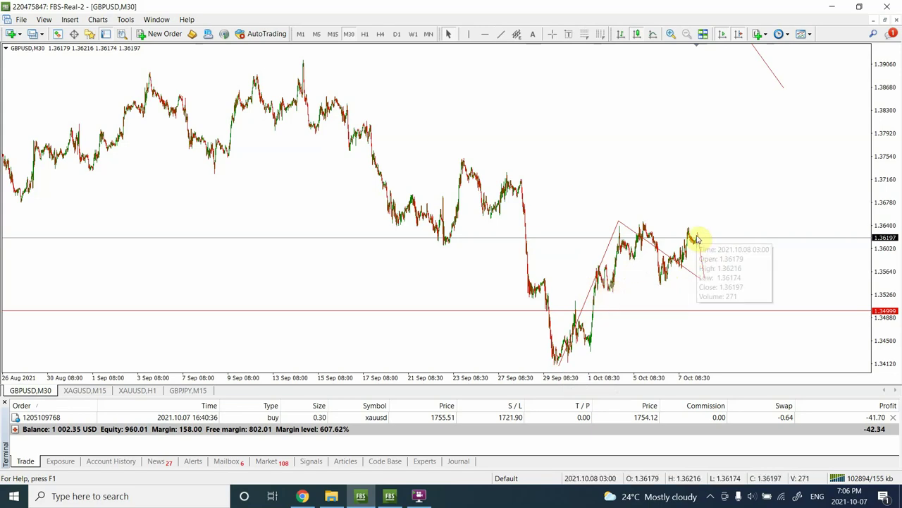
Step: Draw a long rising trendline on GBPUSD M30 from about 1.3420 near 1 October to about 1.3885 ahead of the current price
mouse_move(695, 241)
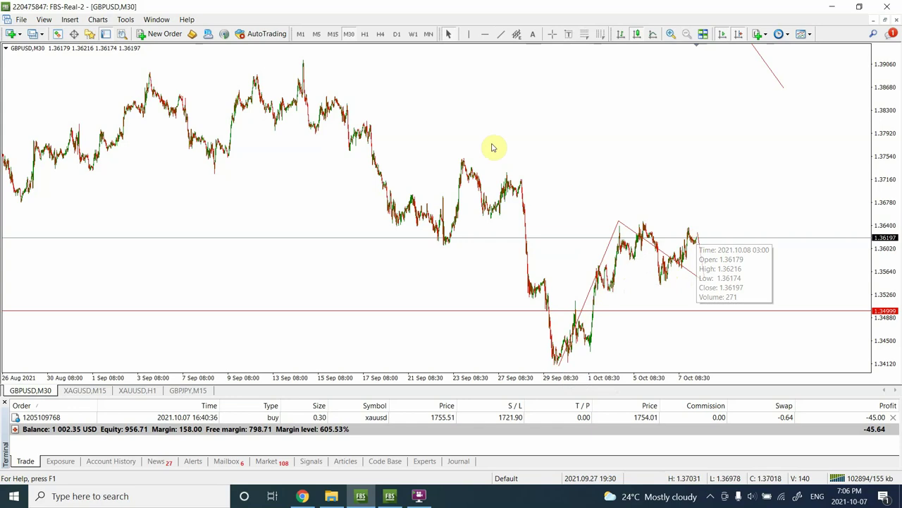
click(500, 35)
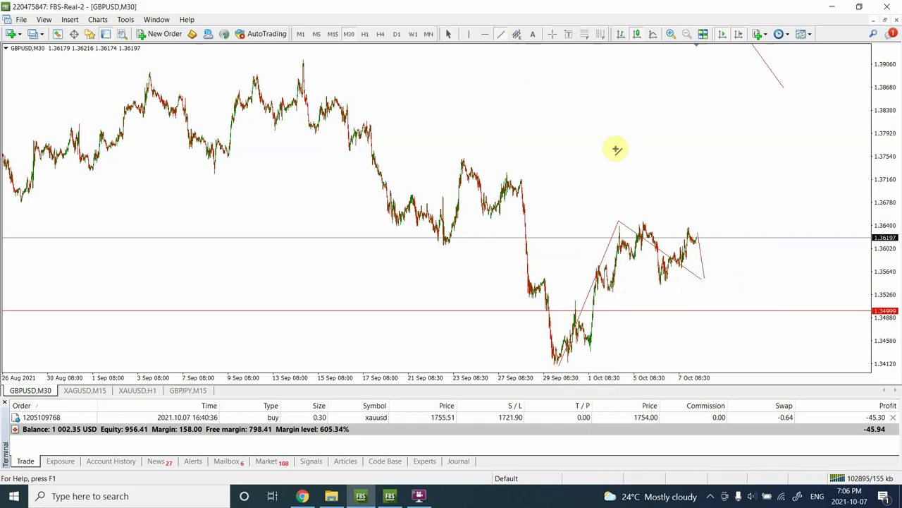
mouse_move(597, 361)
mouse_down()
mouse_move(689, 288)
mouse_move(737, 228)
mouse_move(806, 115)
mouse_move(766, 101)
mouse_move(778, 78)
mouse_up()
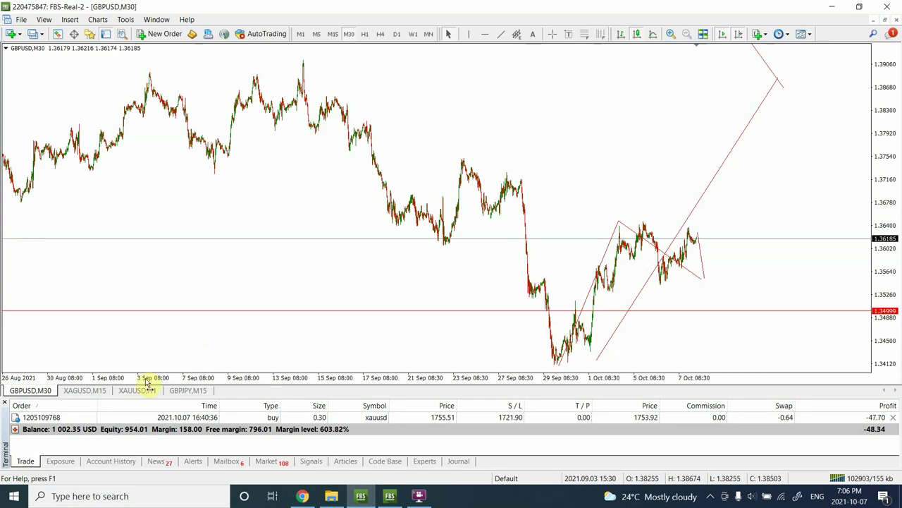
Step: On the GBPJPY M30 chart, reshape the vertical trendline into a rising one from about 149.80 to about 152.07
click(183, 392)
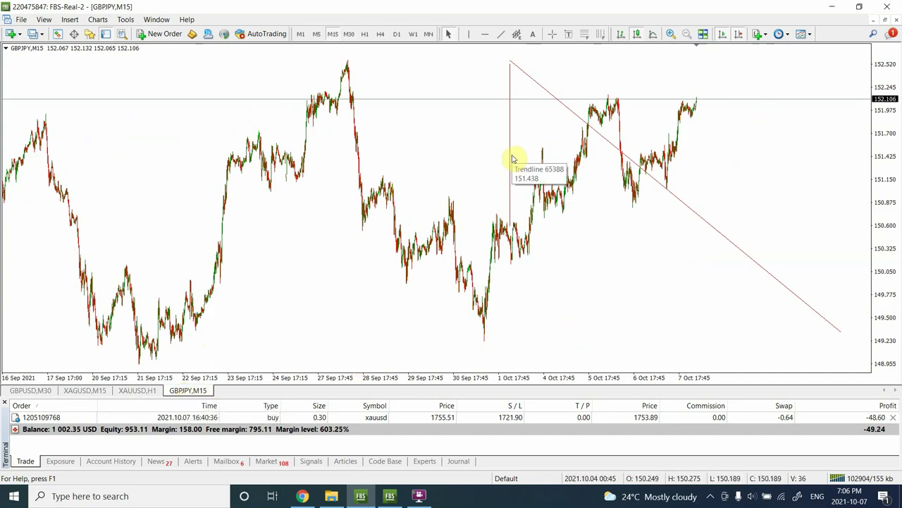
click(347, 34)
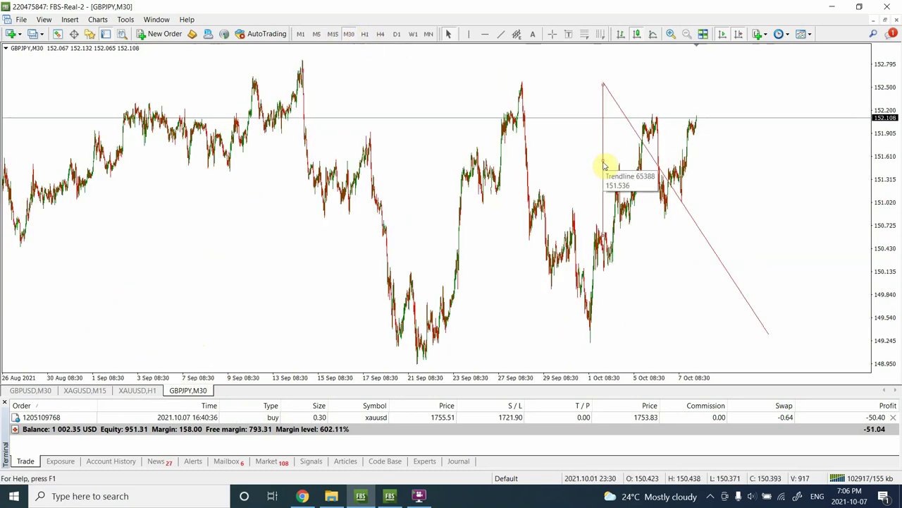
drag(603, 173, 624, 226)
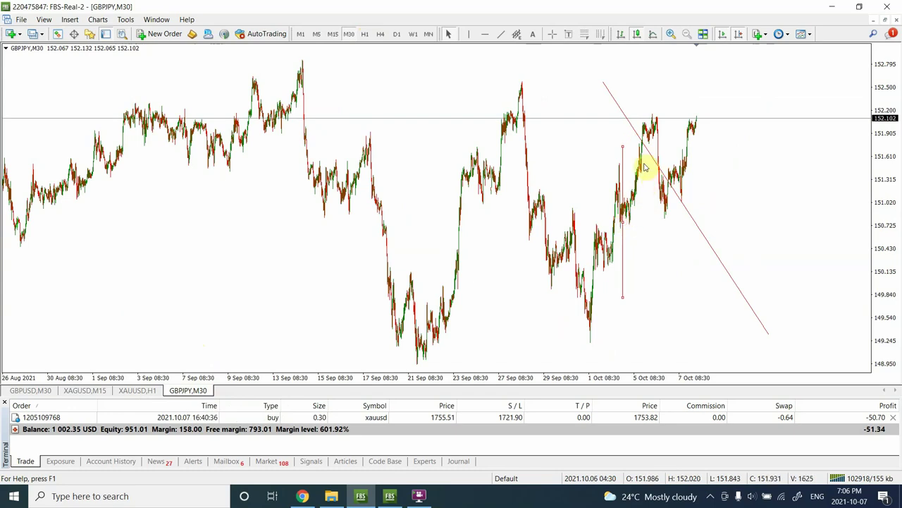
drag(623, 150, 723, 121)
Step: Move the falling GBPJPY trendline ahead of the current price, from about 152.57 to about 149.36, and delete the rising trendline
double_click(701, 235)
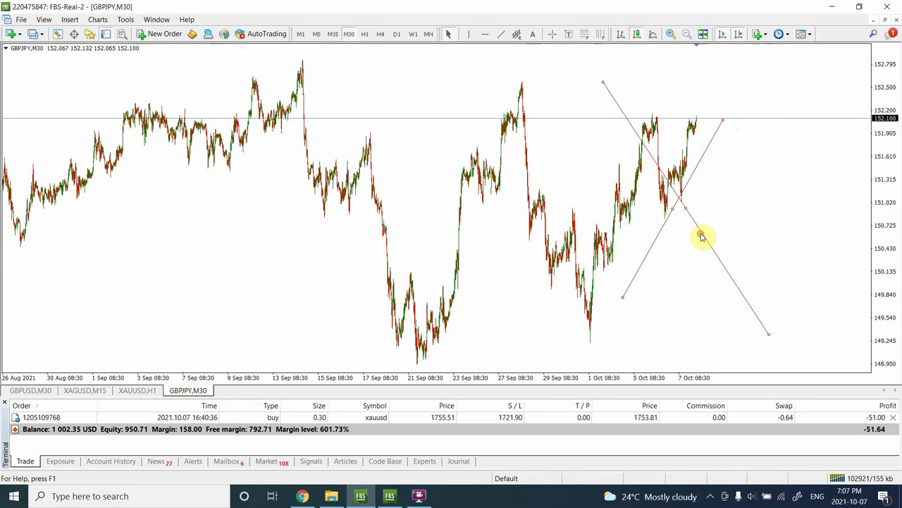
drag(604, 81, 716, 82)
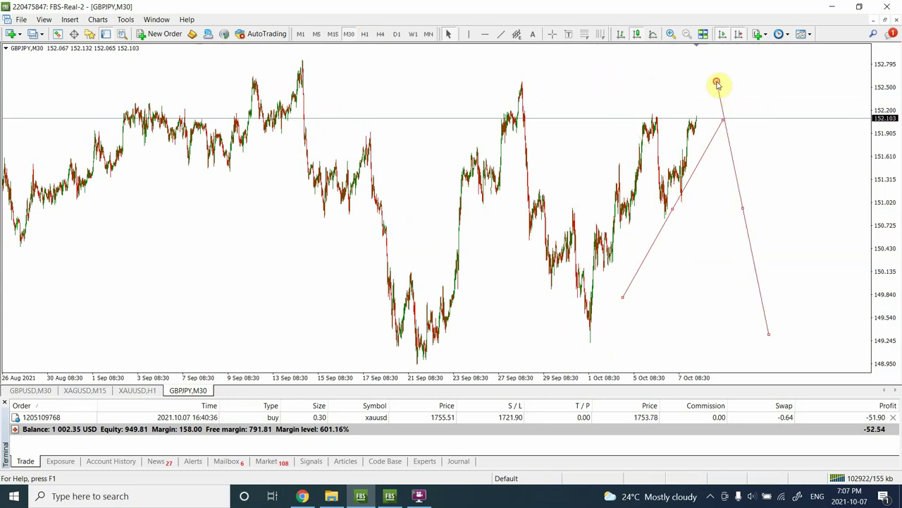
drag(768, 334, 791, 331)
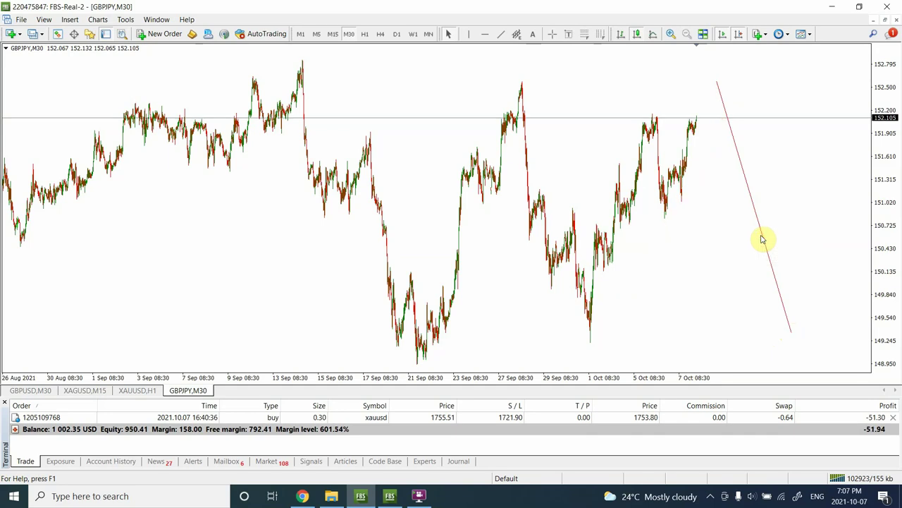
Step: On the GBPJPY H1 chart, draw a steep rising trendline at the current candles from about 151.75 to about 153.40
click(364, 36)
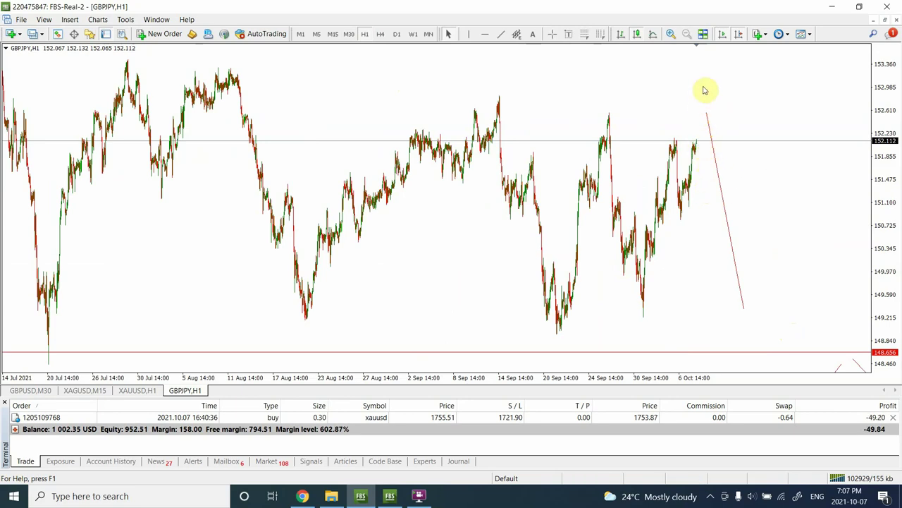
click(501, 34)
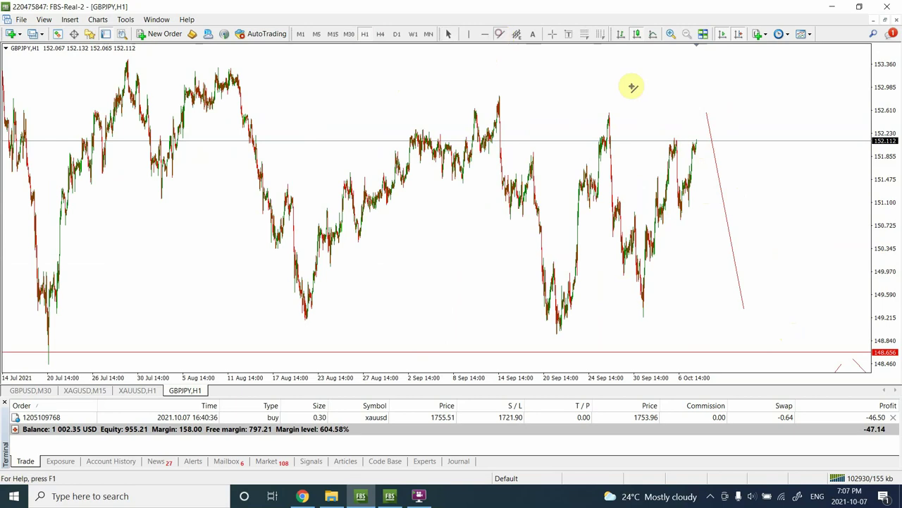
drag(699, 163, 717, 61)
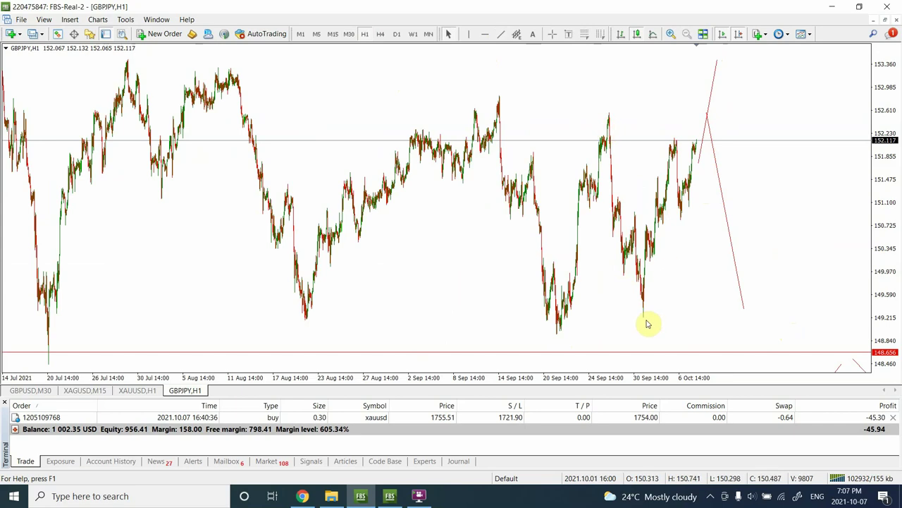
Step: Move the falling GBPJPY H1 trendline to the rising line's peak and shorten it, running from about 153.37 to about 151.40
double_click(715, 170)
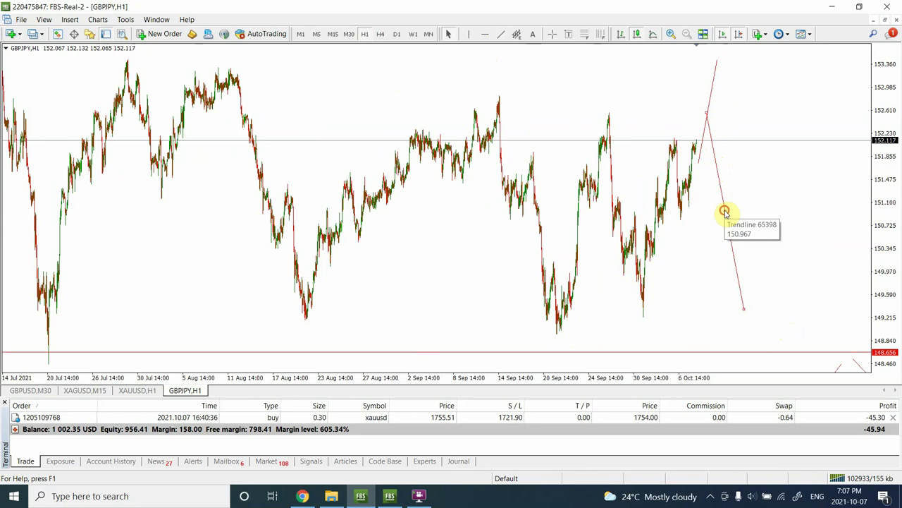
mouse_move(724, 211)
mouse_down()
mouse_move(757, 195)
mouse_move(742, 175)
mouse_up()
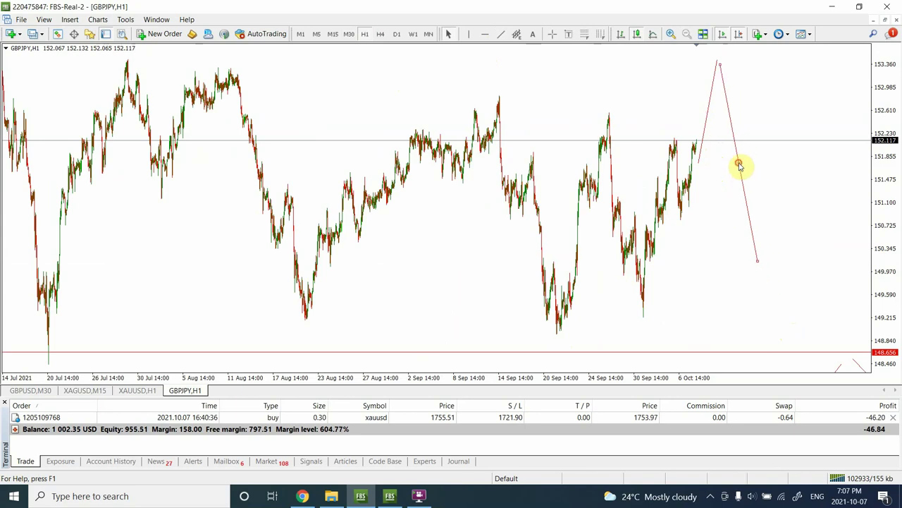
drag(758, 262, 746, 187)
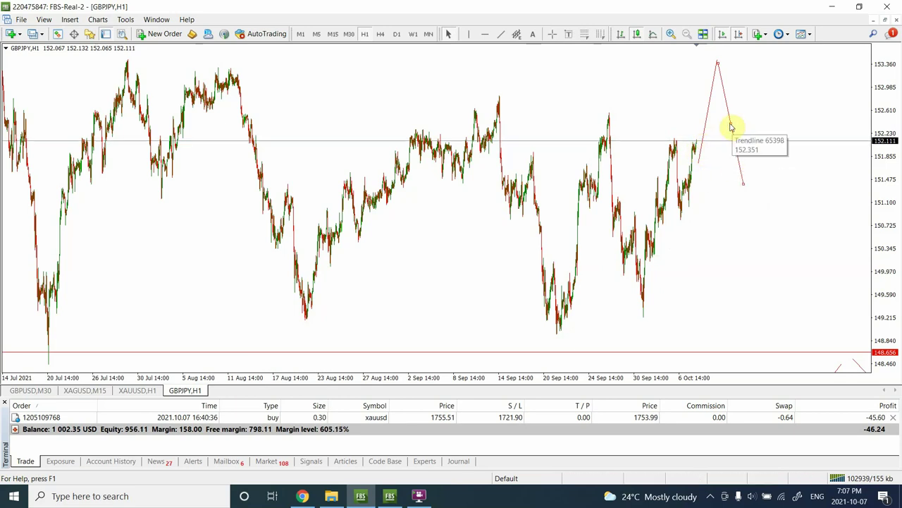
Step: Shift the falling GBPJPY trendline down to start near the current price at about 152.30, and extend it to about 149.33
drag(731, 125, 719, 200)
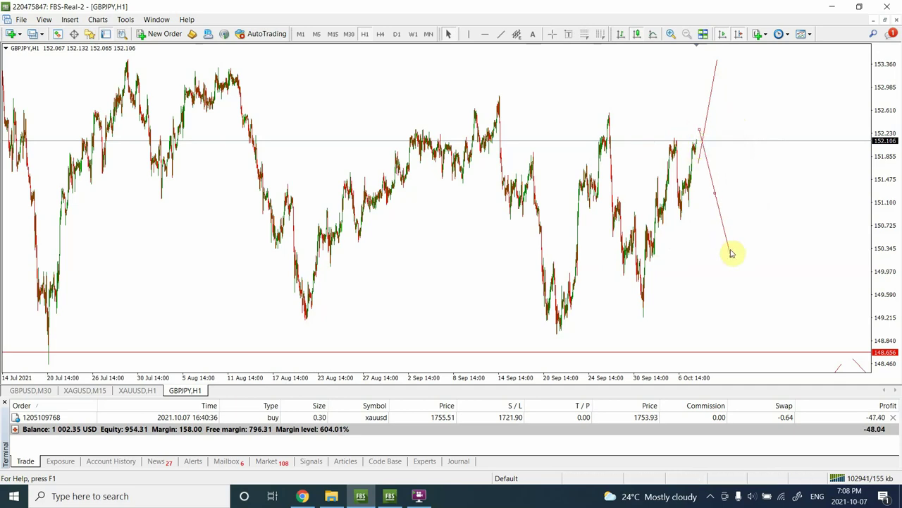
drag(731, 258, 740, 314)
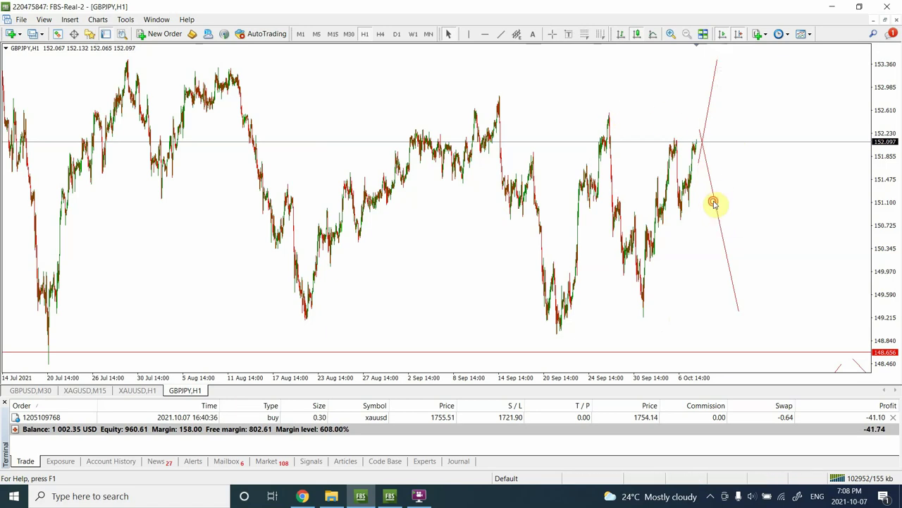
Step: Move the falling GBPJPY trendline back to the rising line's peak and shorten it, from about 153.50 to about 152.50
double_click(699, 132)
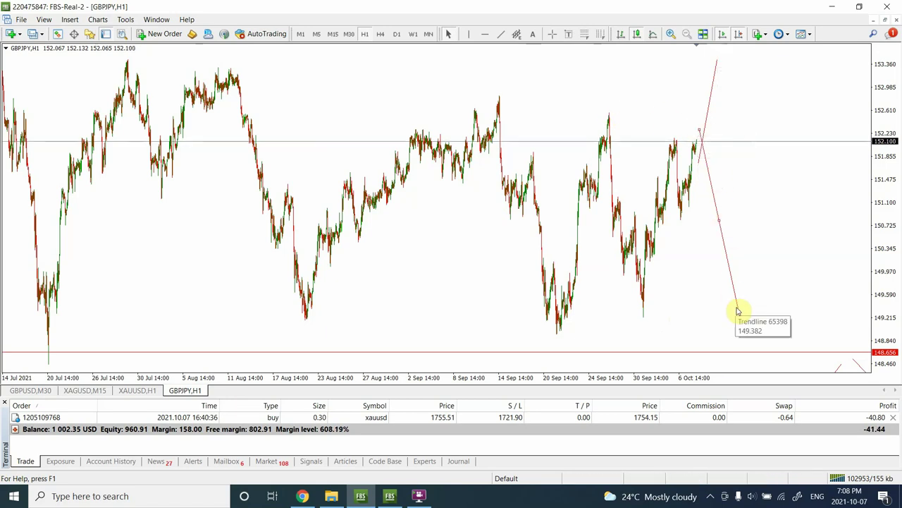
drag(738, 310, 736, 256)
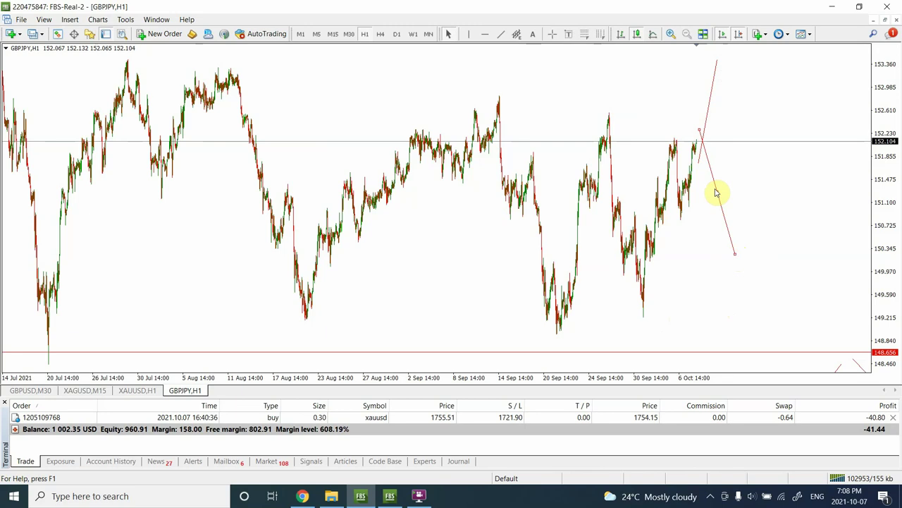
drag(715, 195, 738, 120)
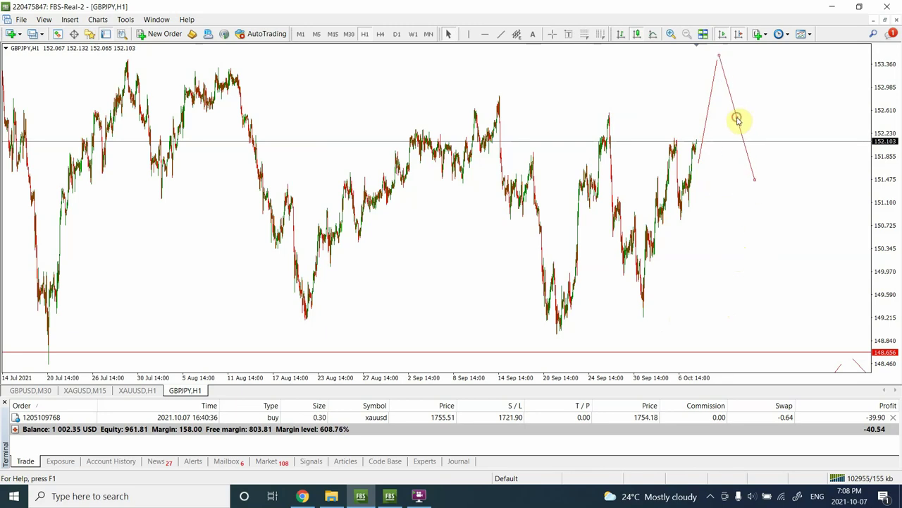
drag(754, 179, 748, 116)
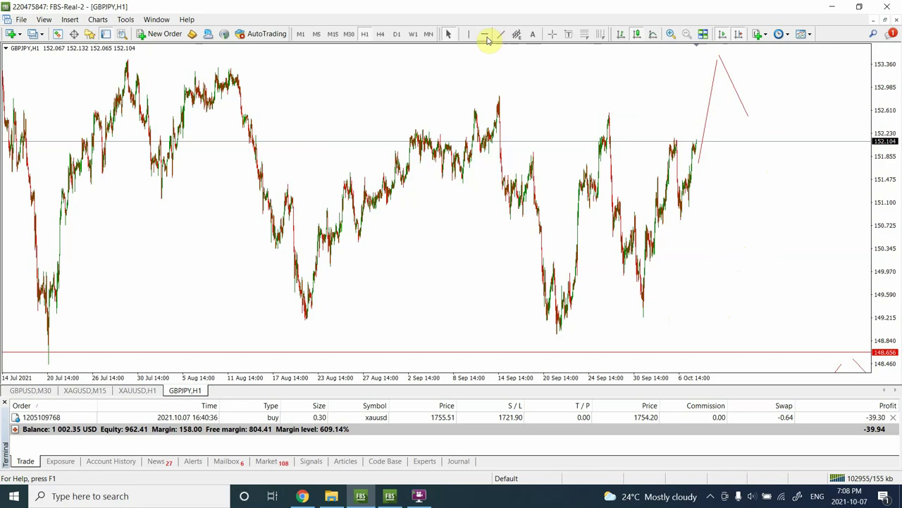
Step: Add a horizontal line to the GBPJPY H1 chart at 152.584, along the late-September swing high
click(485, 35)
drag(590, 121, 591, 111)
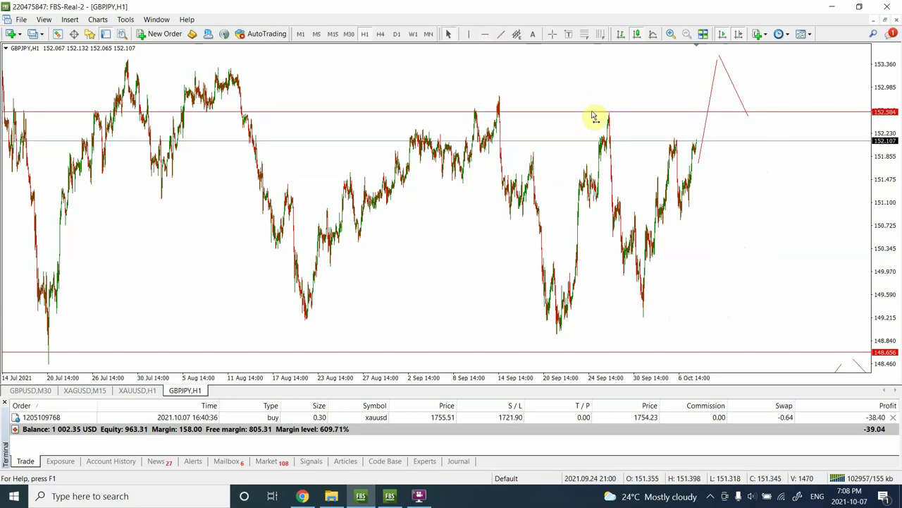
Step: On the GBPJPY H4 chart, adjust the projected lines to peak at about 153.95 and fall back to about 152.70
click(383, 35)
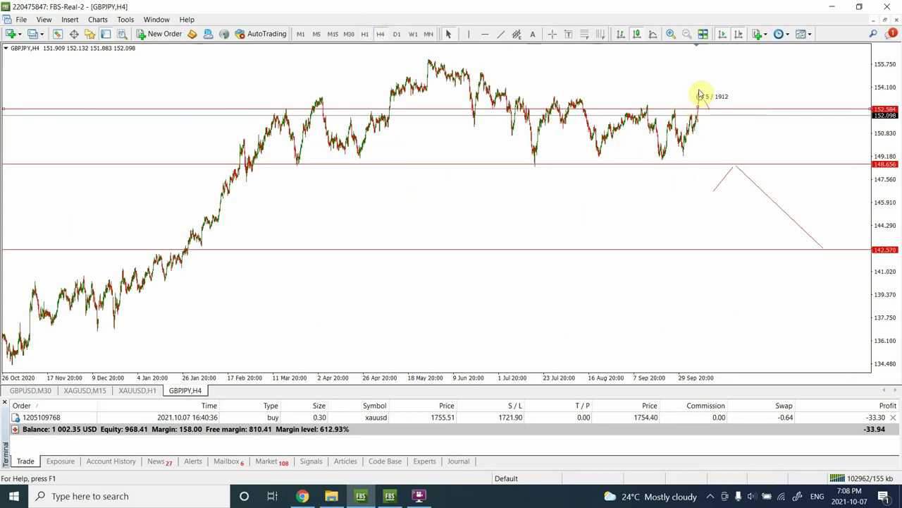
click(700, 91)
drag(700, 91, 708, 106)
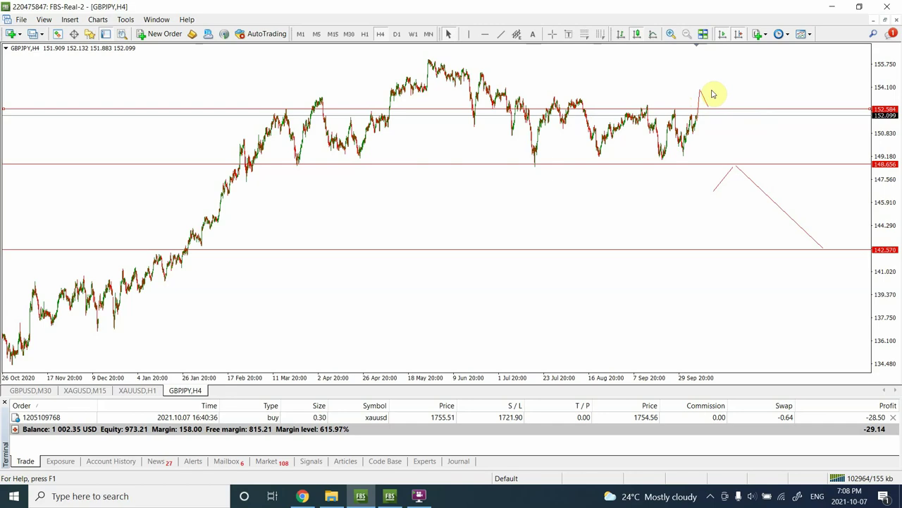
Step: On the XAUUSD H1 chart, delete the falling blue channel and the Fibonacci retracement with its rising trendline
click(126, 389)
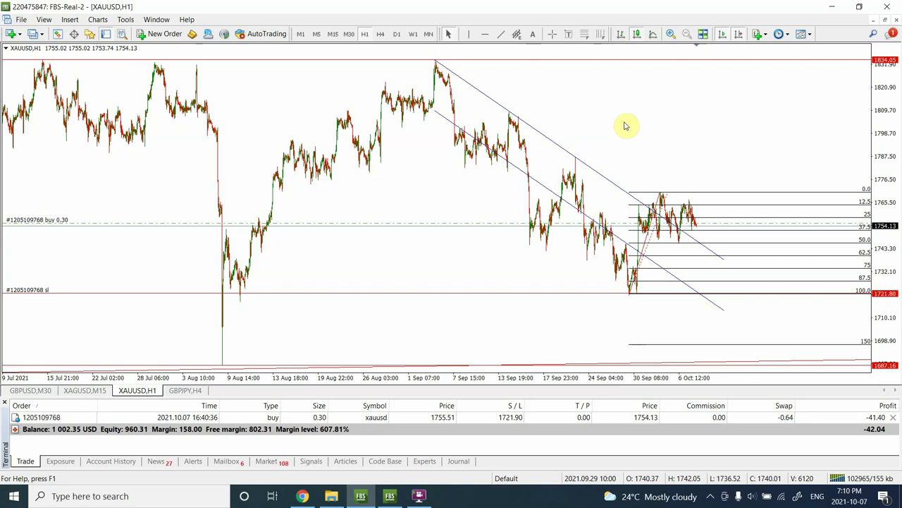
double_click(550, 141)
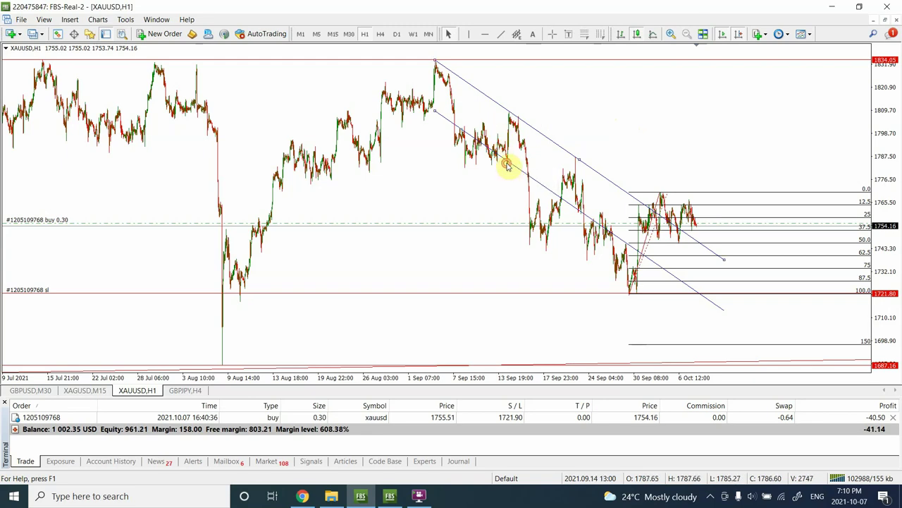
key(Delete)
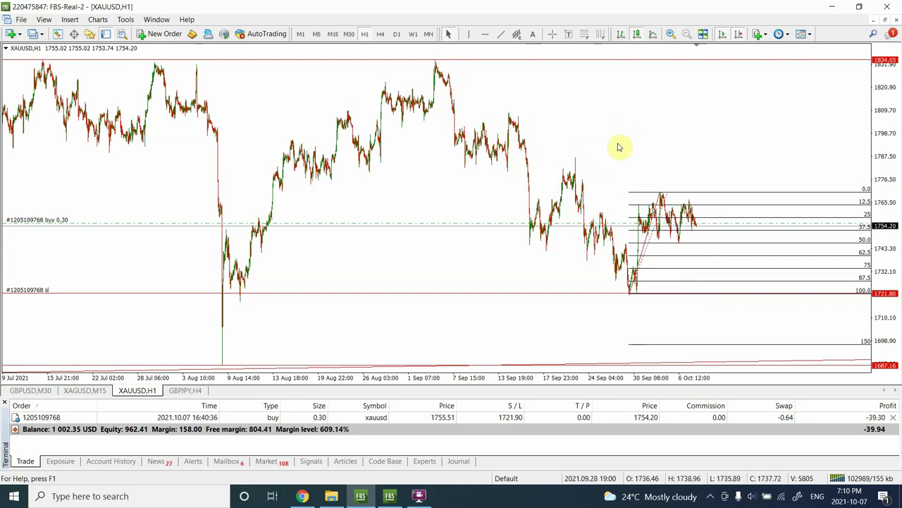
double_click(645, 244)
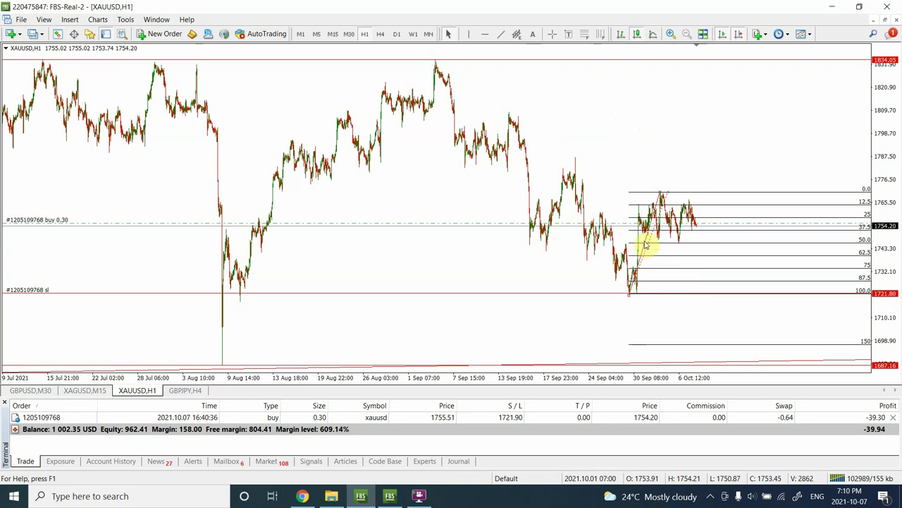
key(Delete)
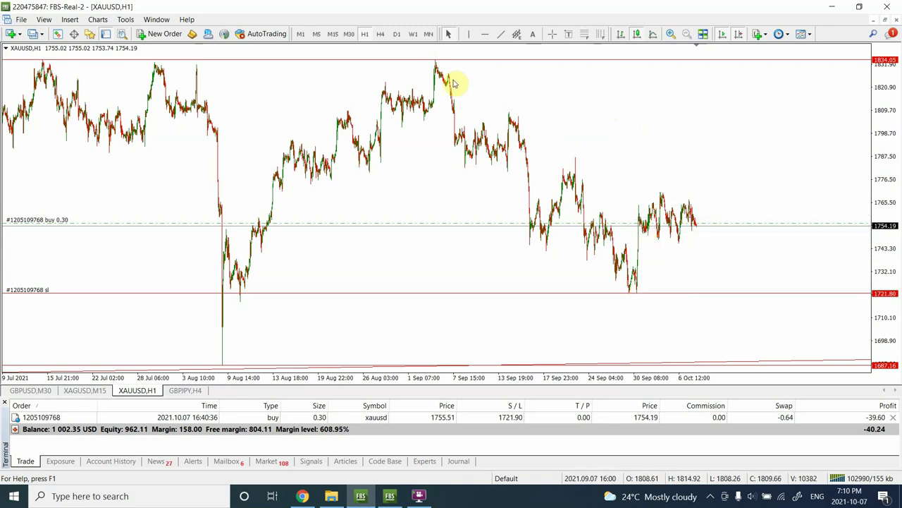